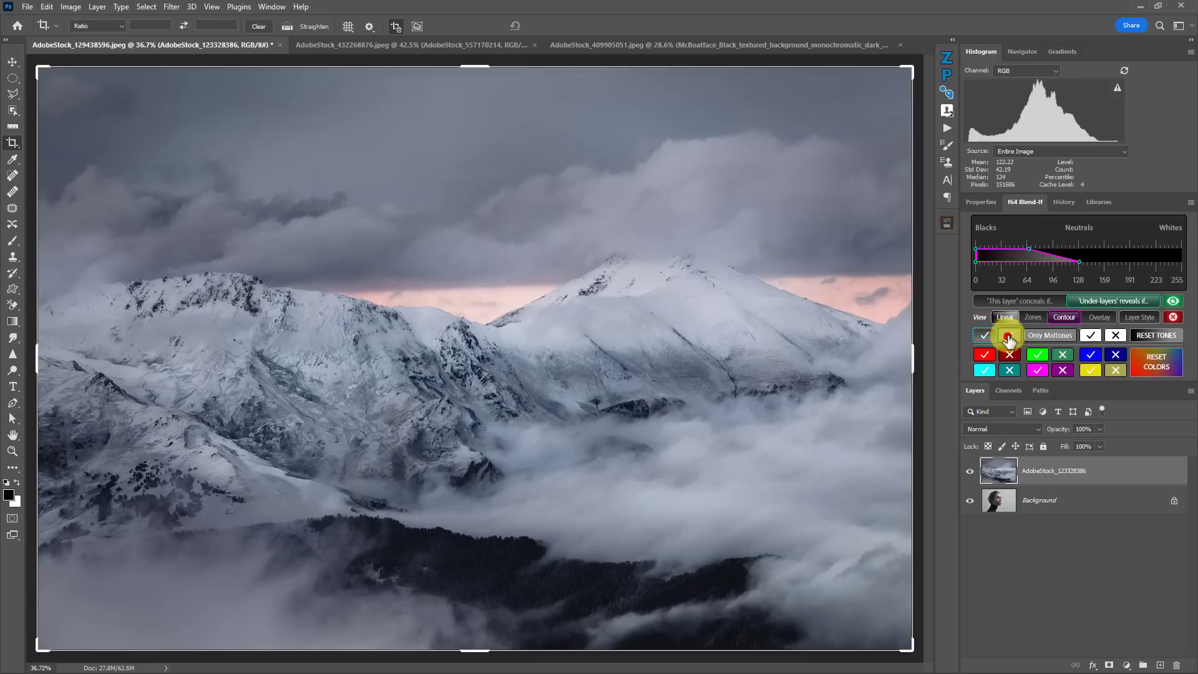
Step: Preview the silhouette-fill preset and the Only Midtones blend of mountains over the portrait
{"action": "left_click", "coordinate": [984, 335]}
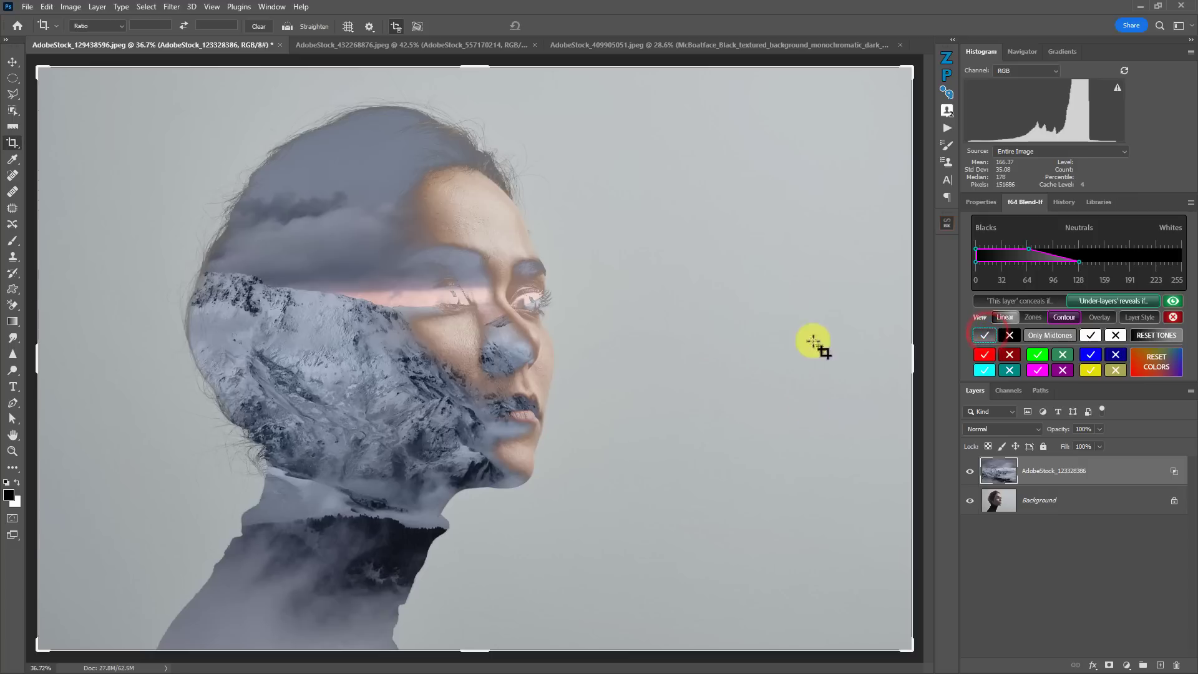
{"action": "left_click", "coordinate": [1055, 336]}
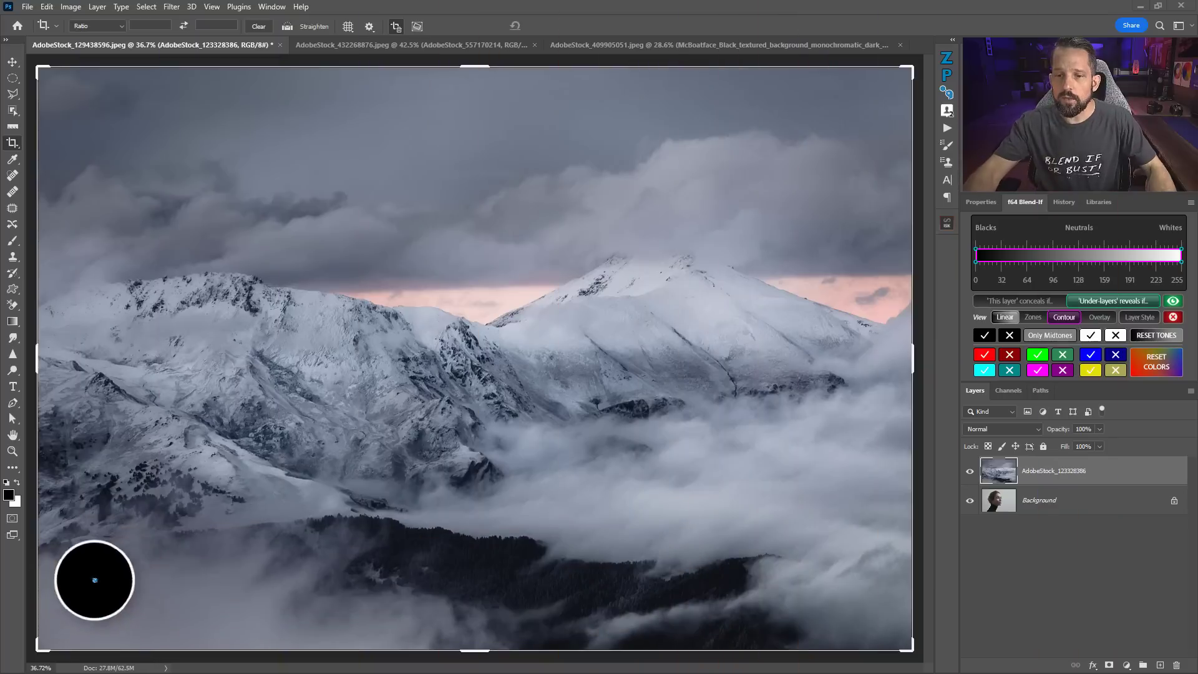
Step: Toggle the mountain layer's visibility, leaving it hidden to show the woman's portrait
{"action": "left_click", "coordinate": [969, 471]}
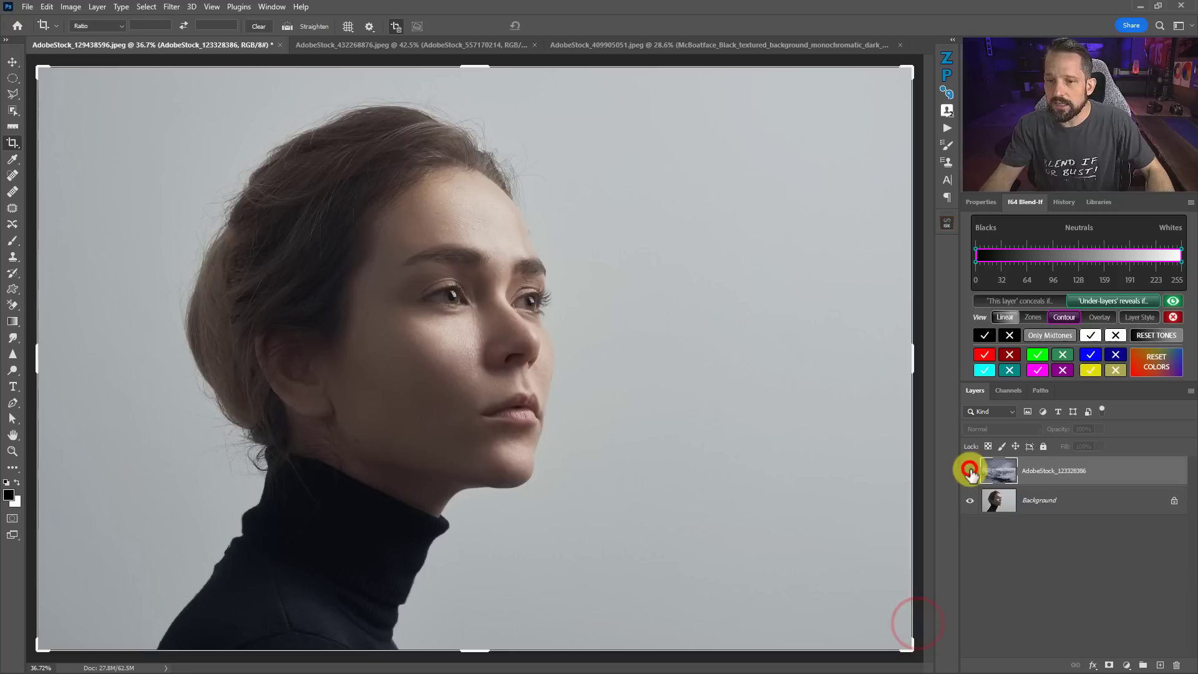
{"action": "left_click", "coordinate": [969, 472]}
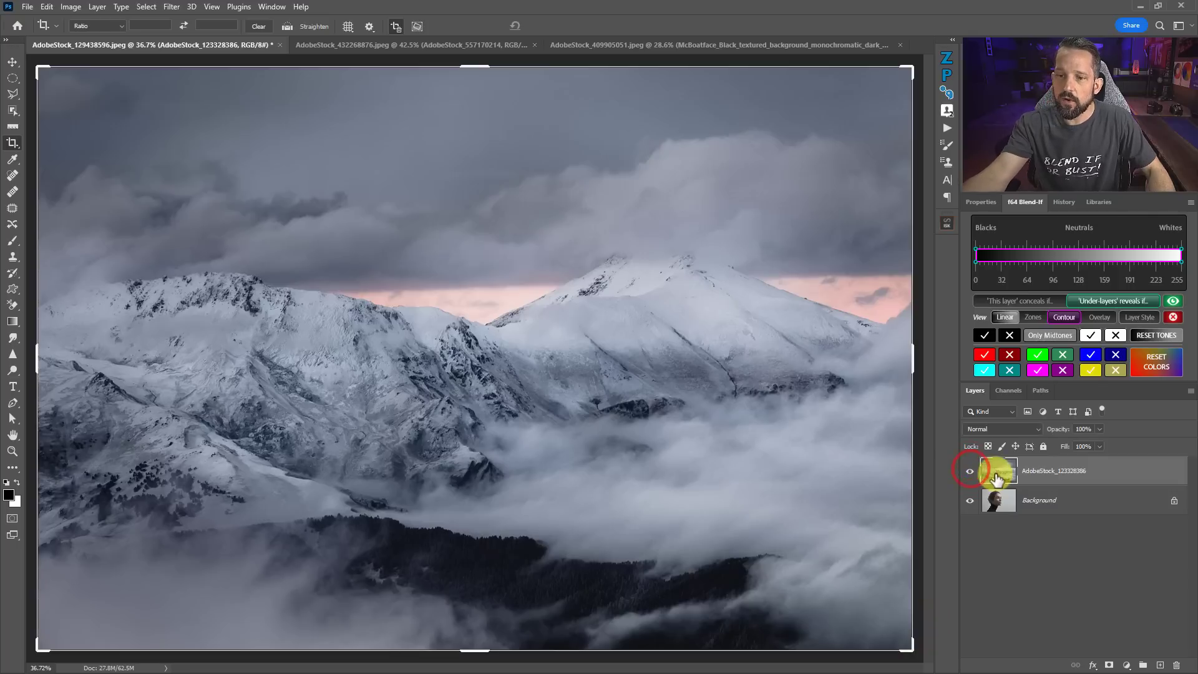
{"action": "left_click", "coordinate": [971, 472]}
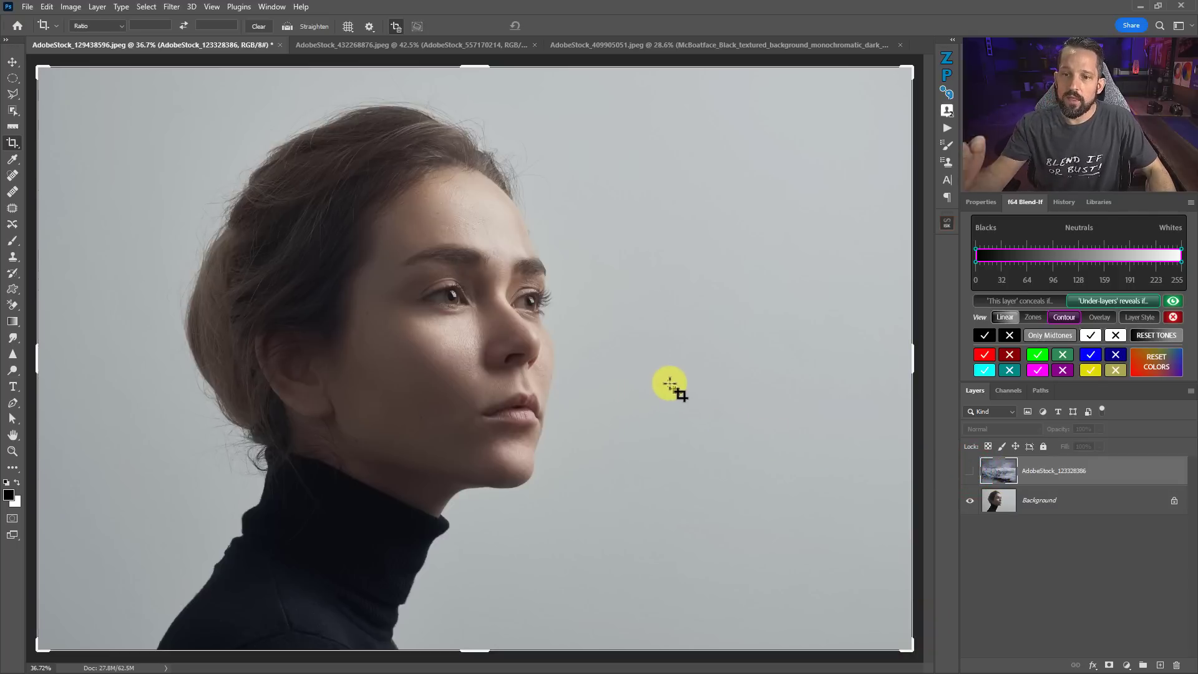
Step: Check the top layers in the light-trails and bearded-man documents, leaving each hidden
{"action": "left_click", "coordinate": [335, 45]}
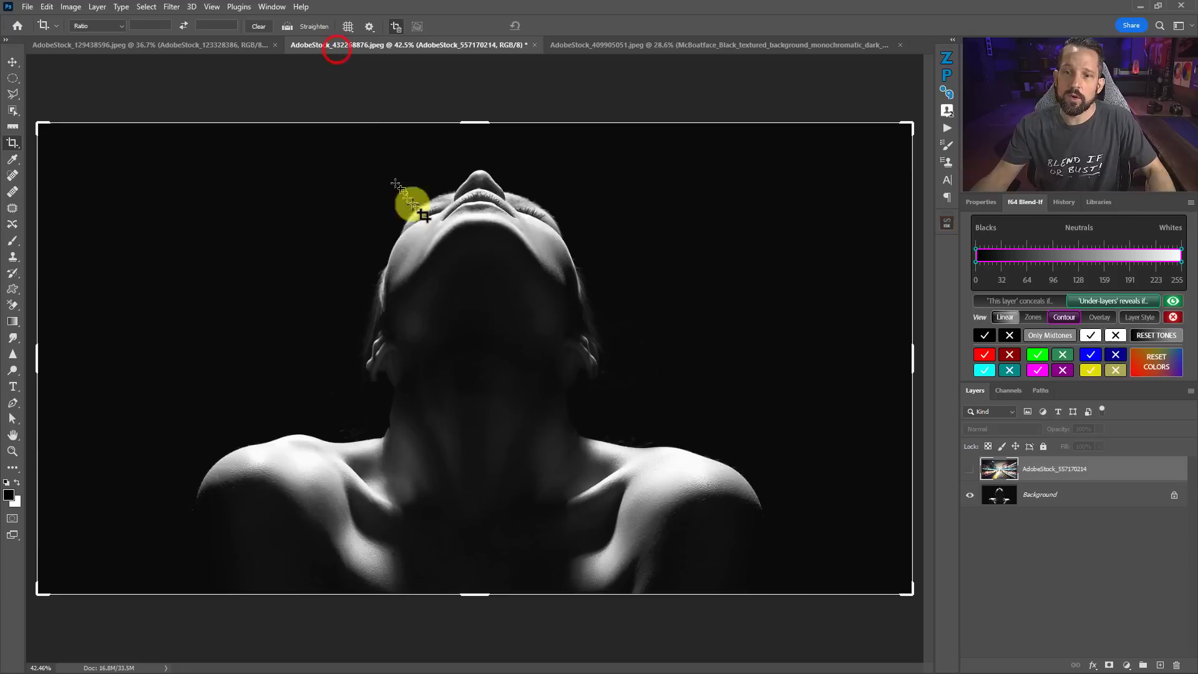
{"action": "left_click", "coordinate": [970, 471]}
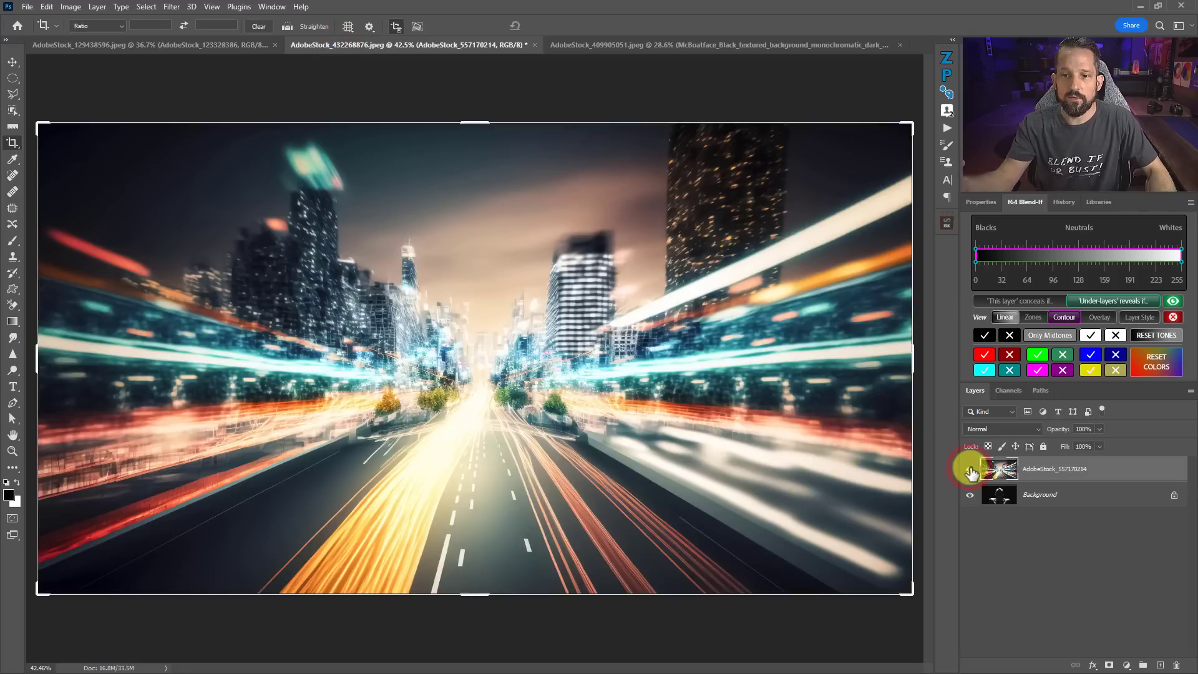
{"action": "left_click", "coordinate": [969, 469]}
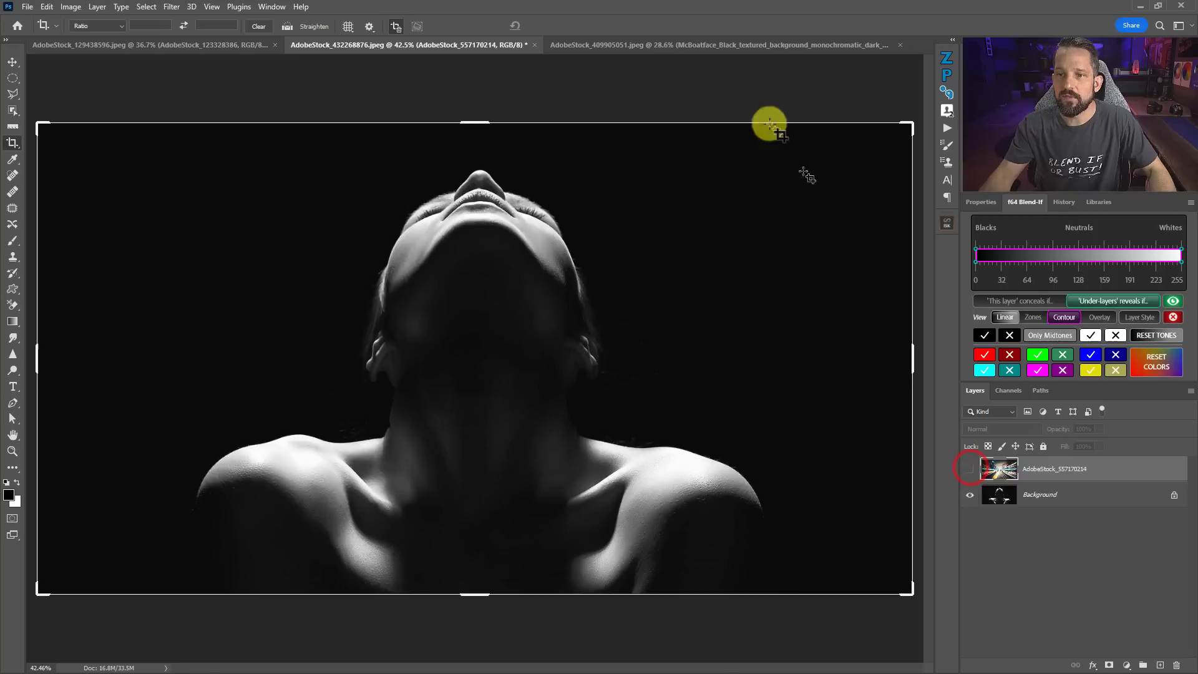
{"action": "left_click", "coordinate": [705, 41]}
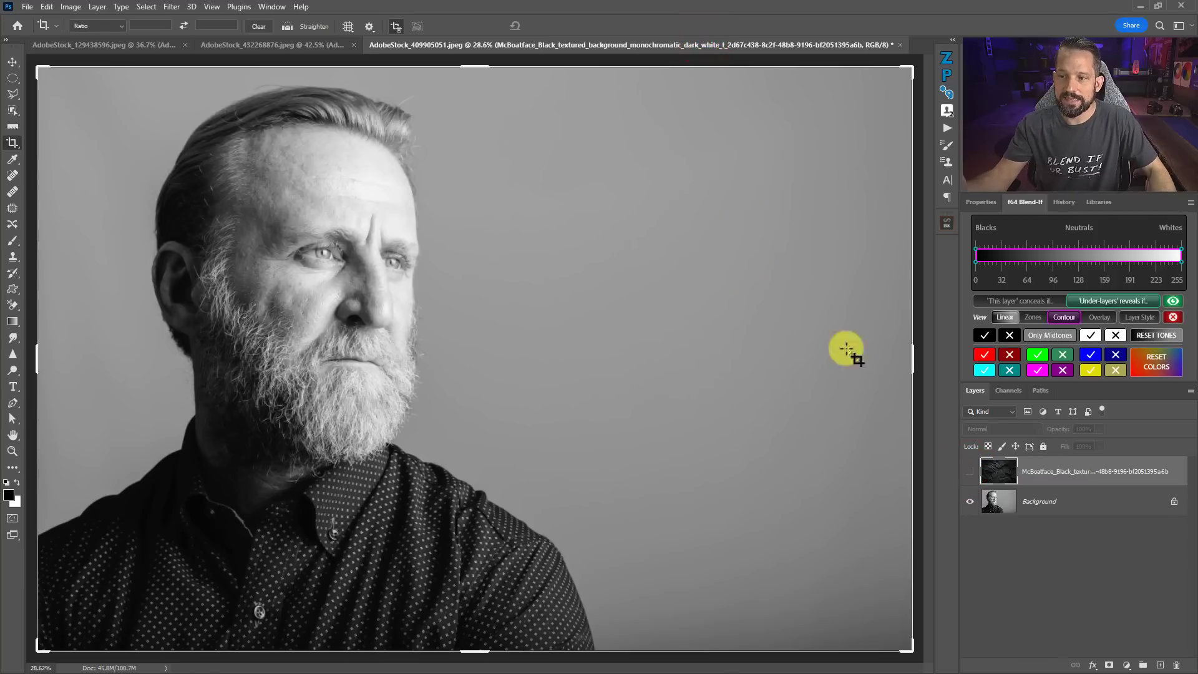
{"action": "left_click", "coordinate": [968, 471]}
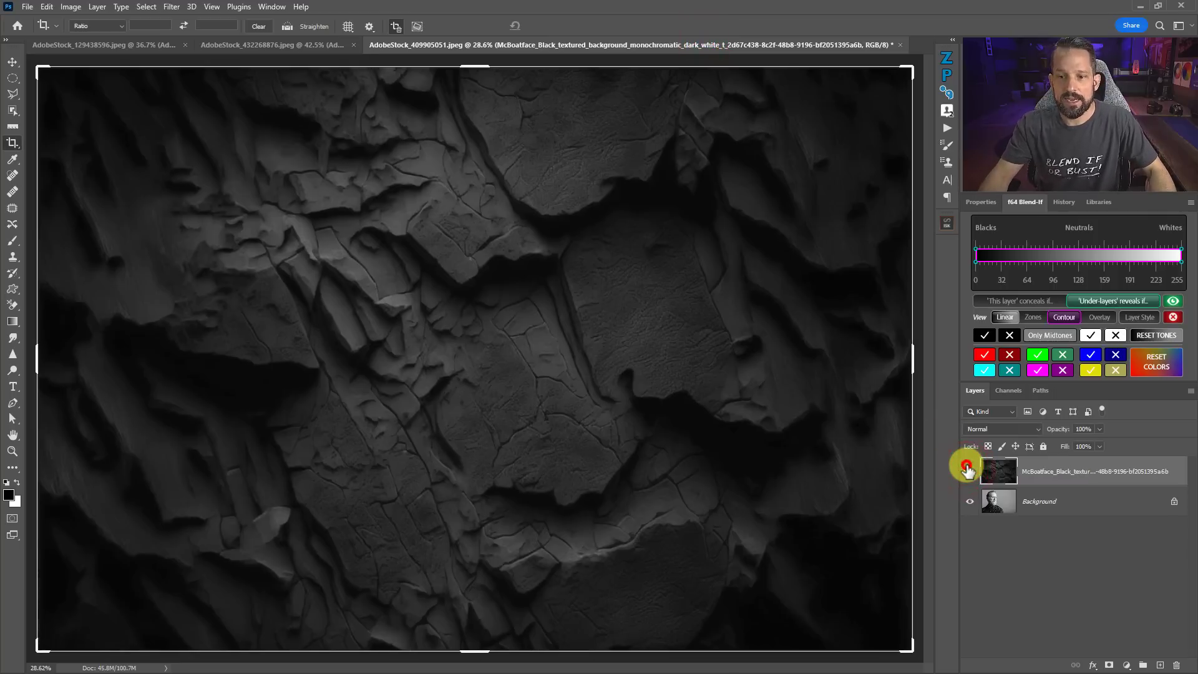
{"action": "left_click", "coordinate": [968, 469]}
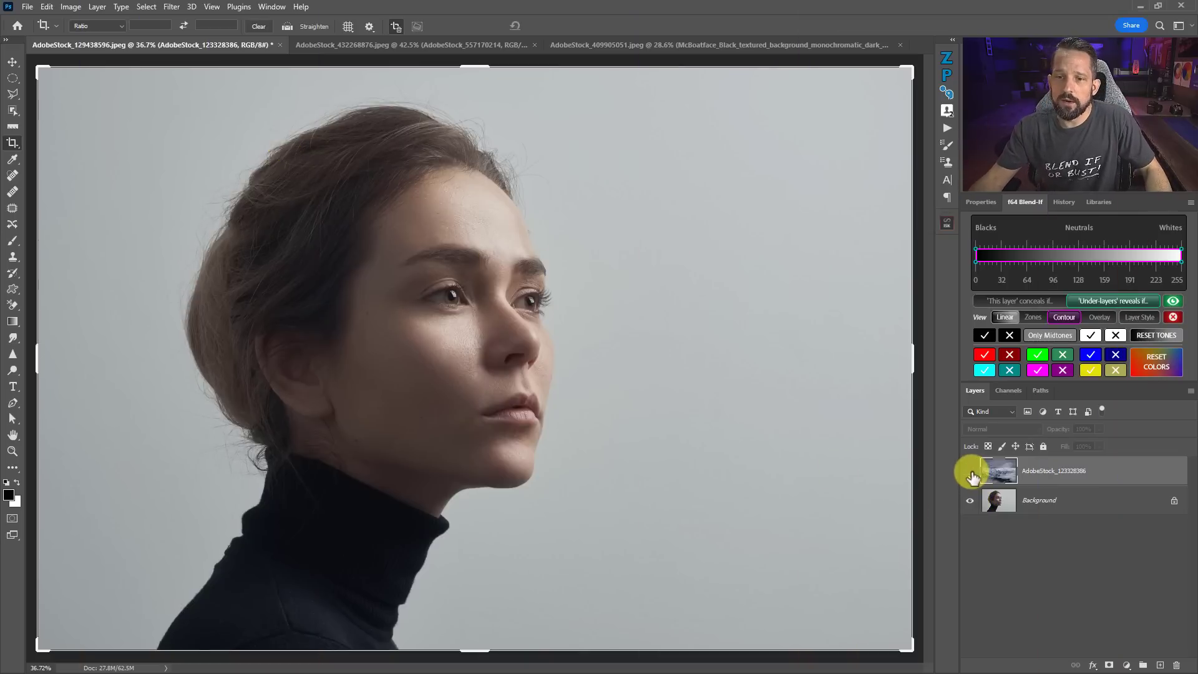
Step: Toggle the AdobeStock_123328386 mountain layer off and on, leaving it visible over the portrait
{"action": "left_click", "coordinate": [971, 473]}
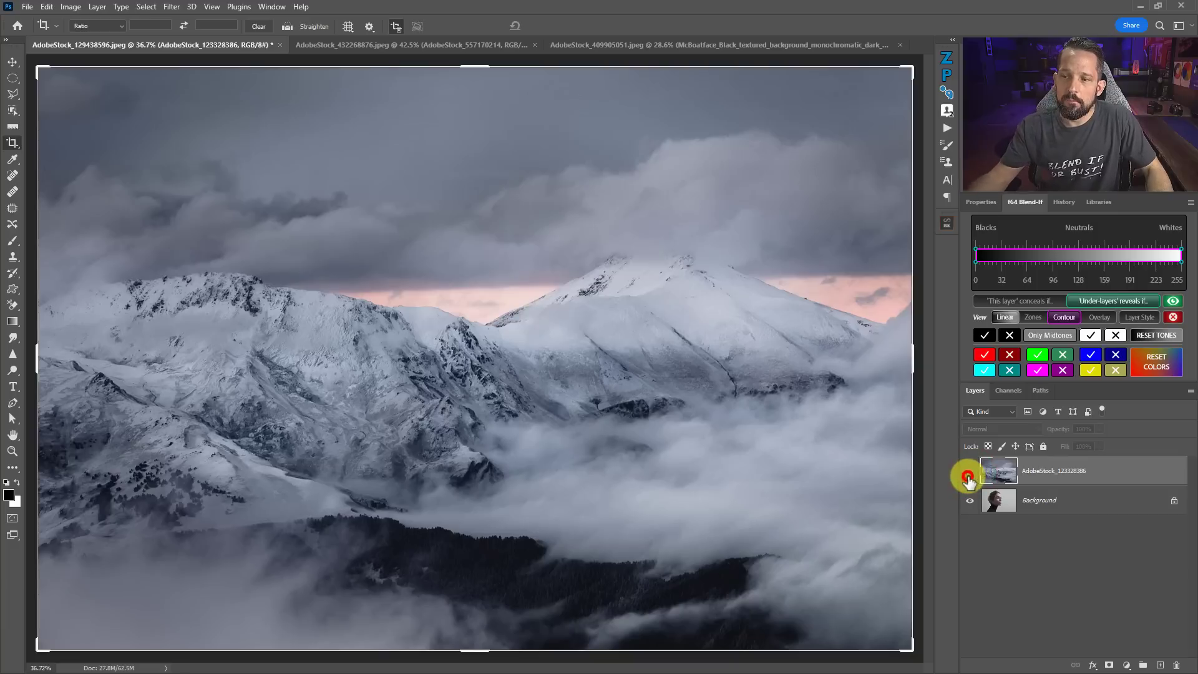
{"action": "left_click", "coordinate": [968, 477]}
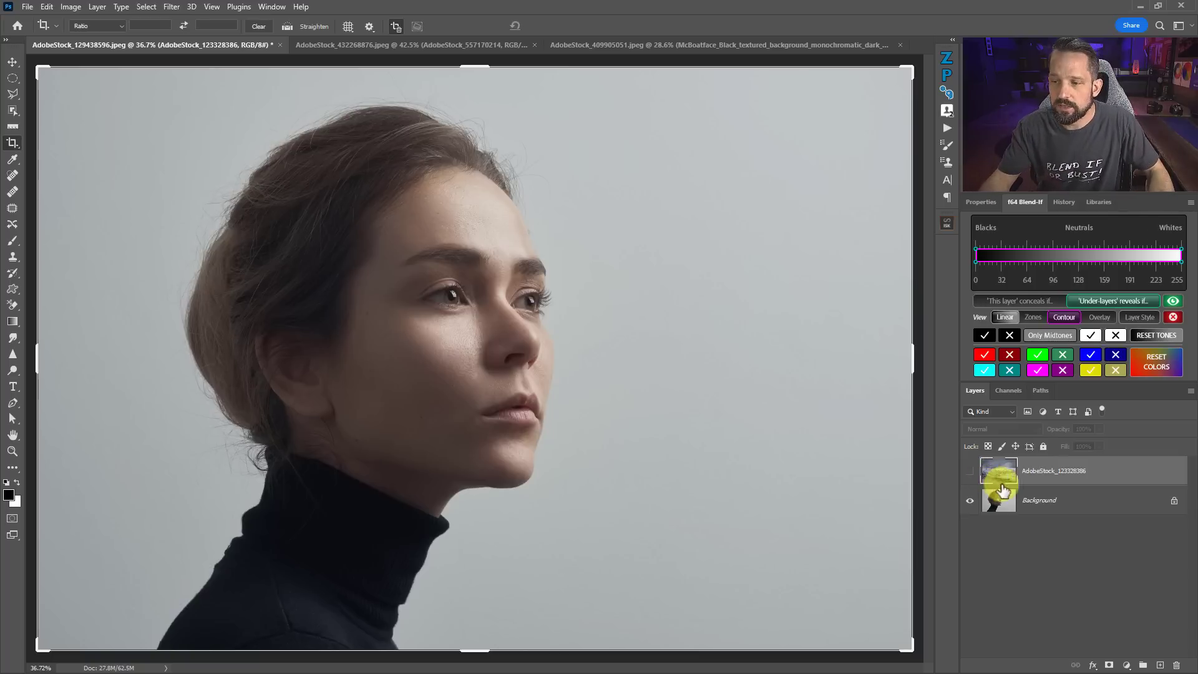
{"action": "left_click", "coordinate": [970, 471]}
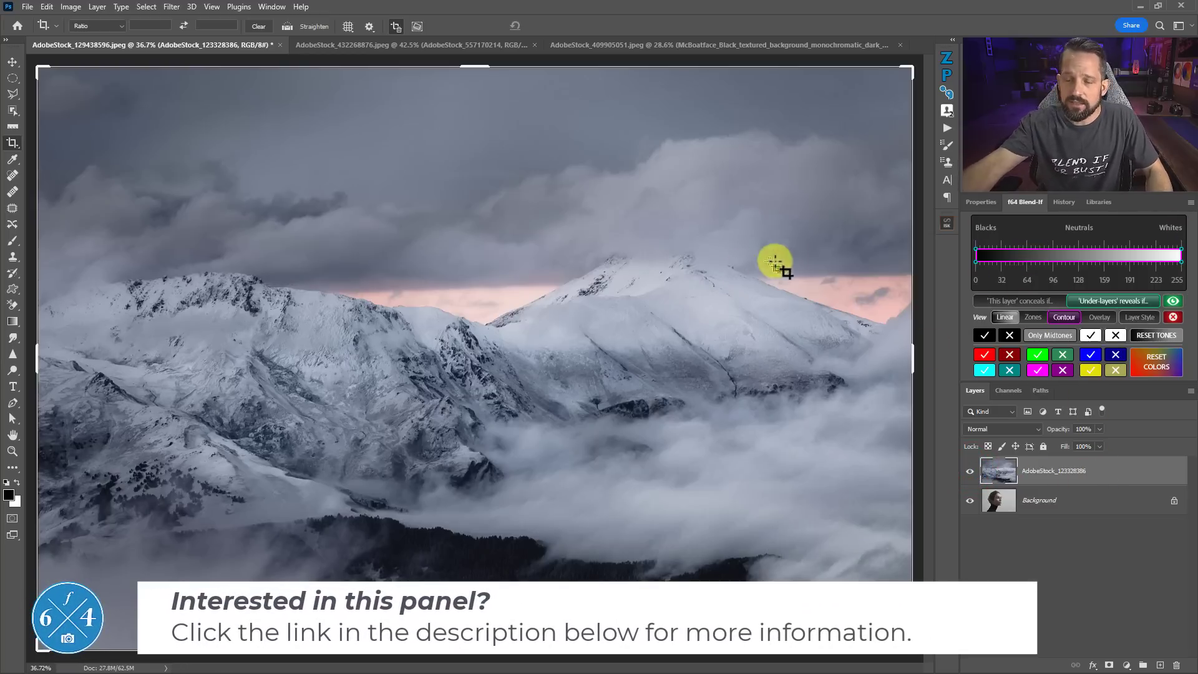
Step: Open the mountain layer's Blending Options and move the Layer Style dialog toward the centre
{"action": "left_click", "coordinate": [1105, 472]}
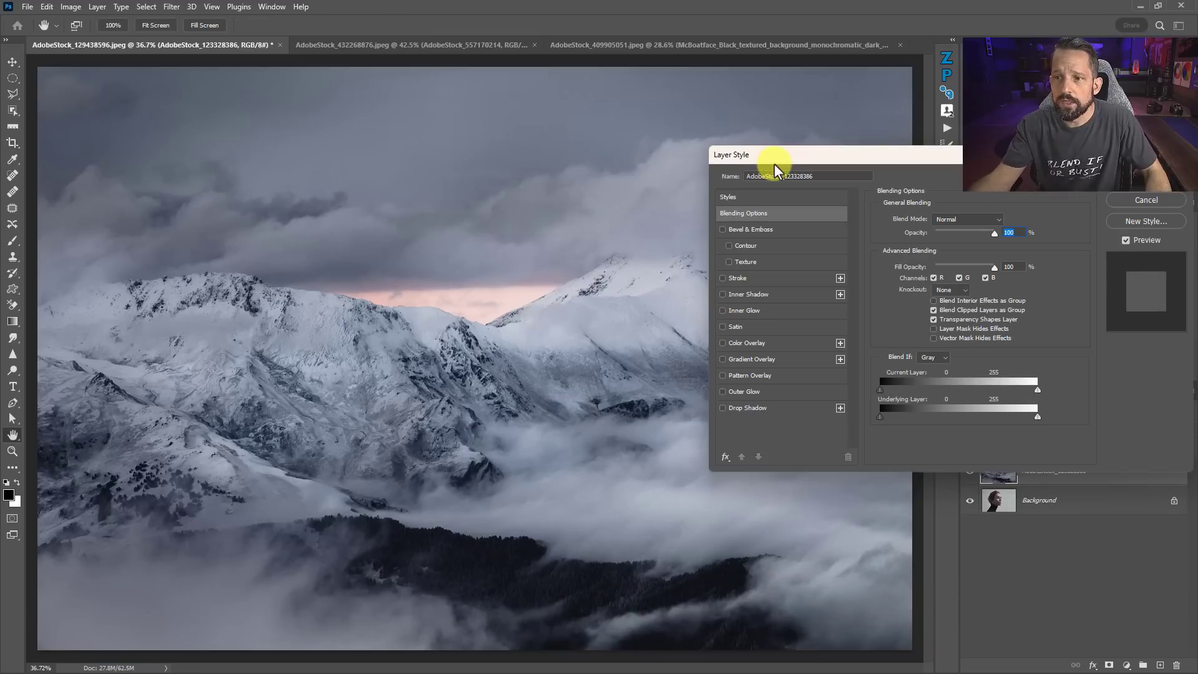
{"action": "left_click_drag", "start_coordinate": [774, 156], "coordinate": [397, 115]}
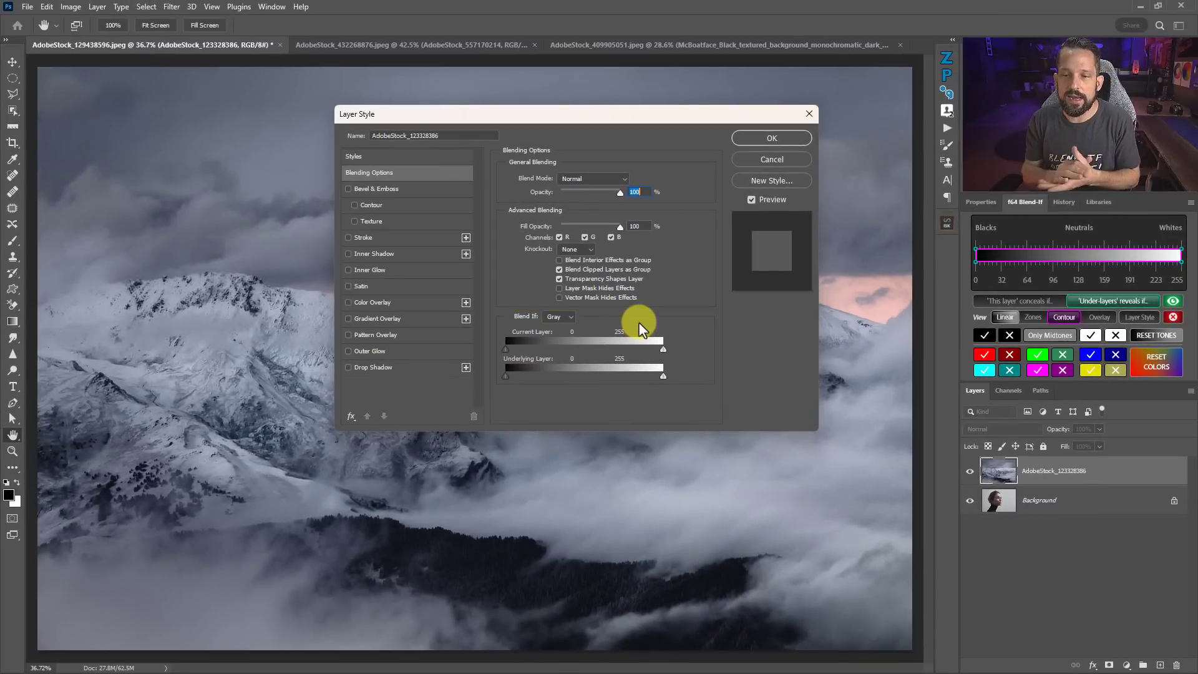
{"action": "left_click_drag", "start_coordinate": [519, 114], "coordinate": [631, 69]}
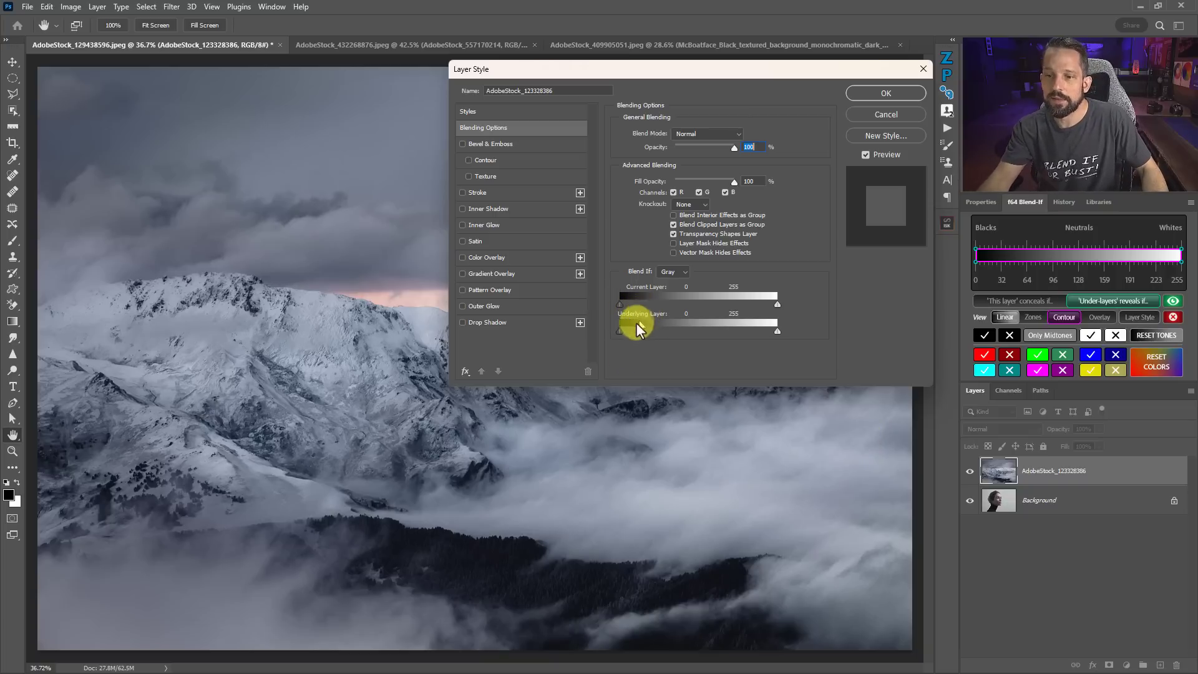
{"action": "left_click_drag", "start_coordinate": [617, 336], "coordinate": [662, 332]}
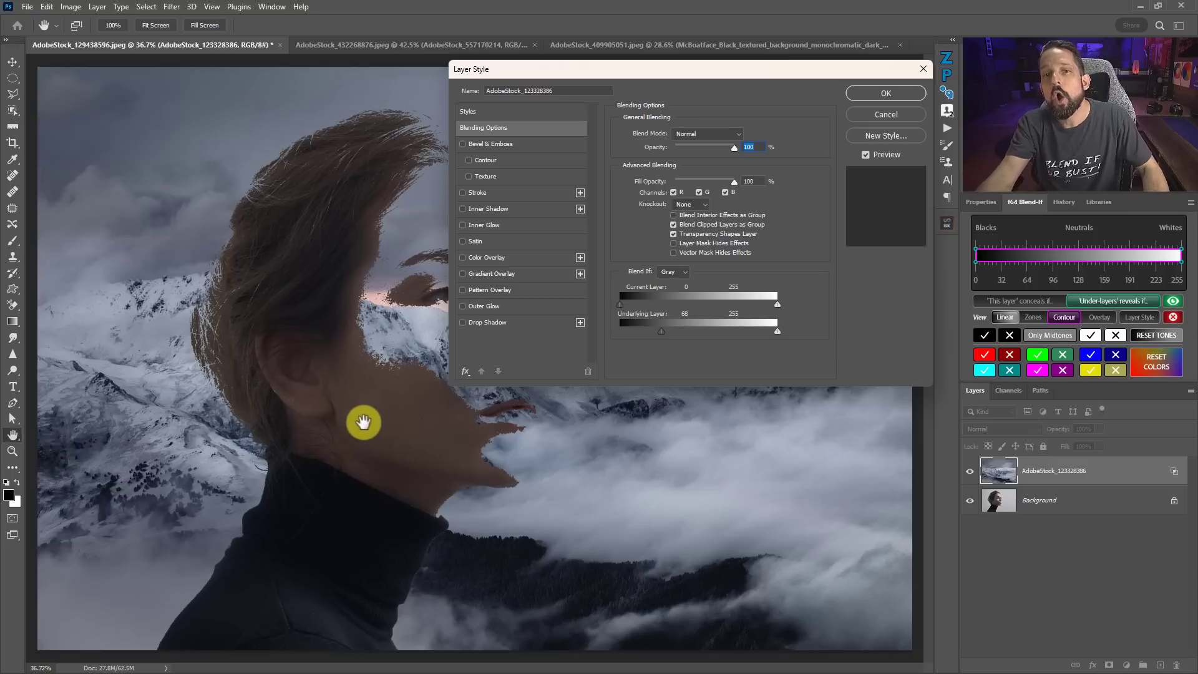
{"action": "left_click_drag", "start_coordinate": [660, 331], "coordinate": [583, 331]}
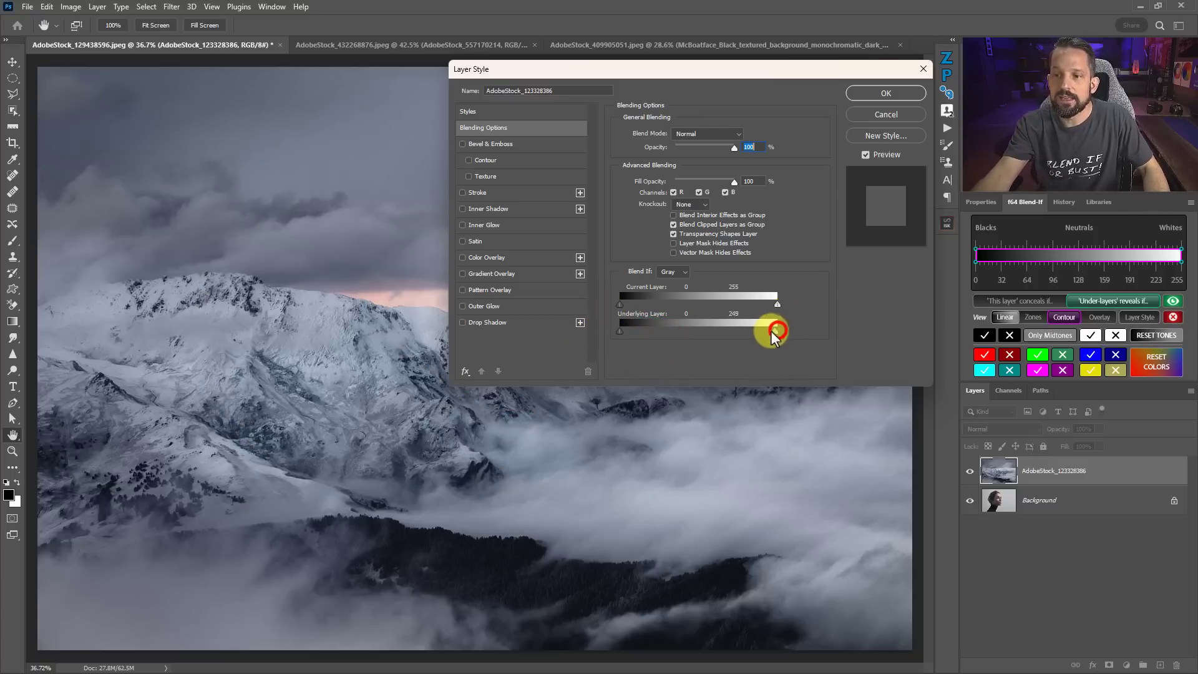
{"action": "left_click_drag", "start_coordinate": [772, 332], "coordinate": [718, 338]}
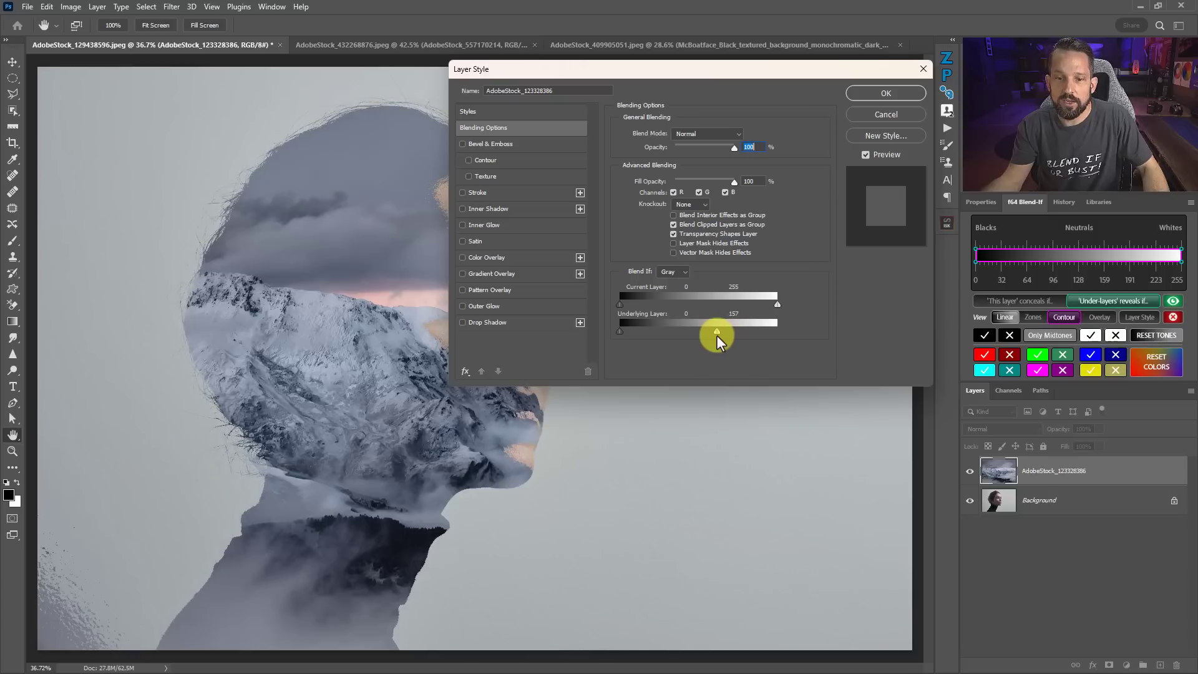
{"action": "left_click_drag", "start_coordinate": [710, 69], "coordinate": [769, 107]}
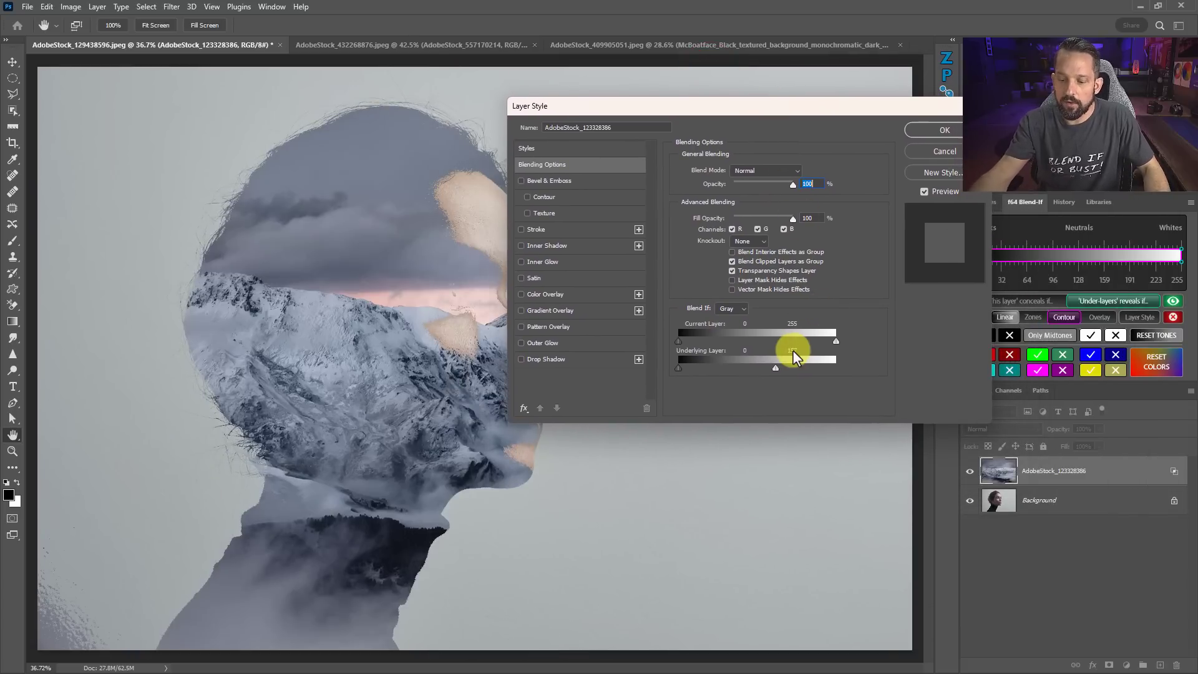
{"action": "left_click_drag", "start_coordinate": [775, 367], "coordinate": [718, 368]}
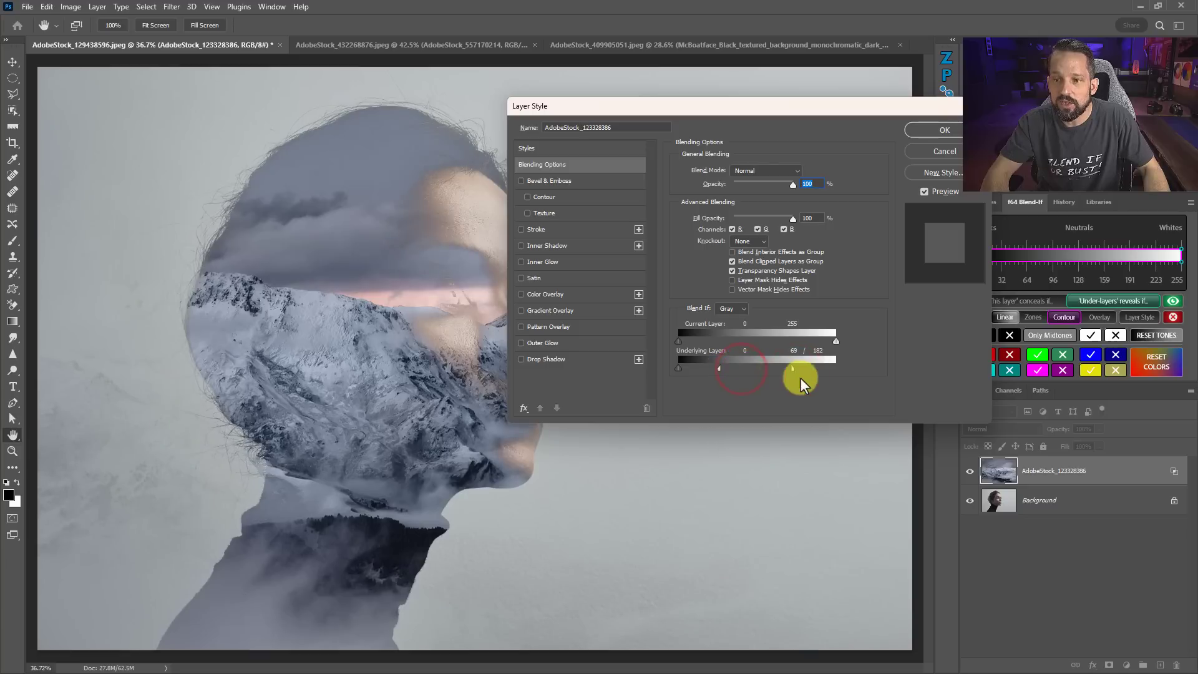
{"action": "left_click_drag", "start_coordinate": [791, 368], "coordinate": [784, 367]}
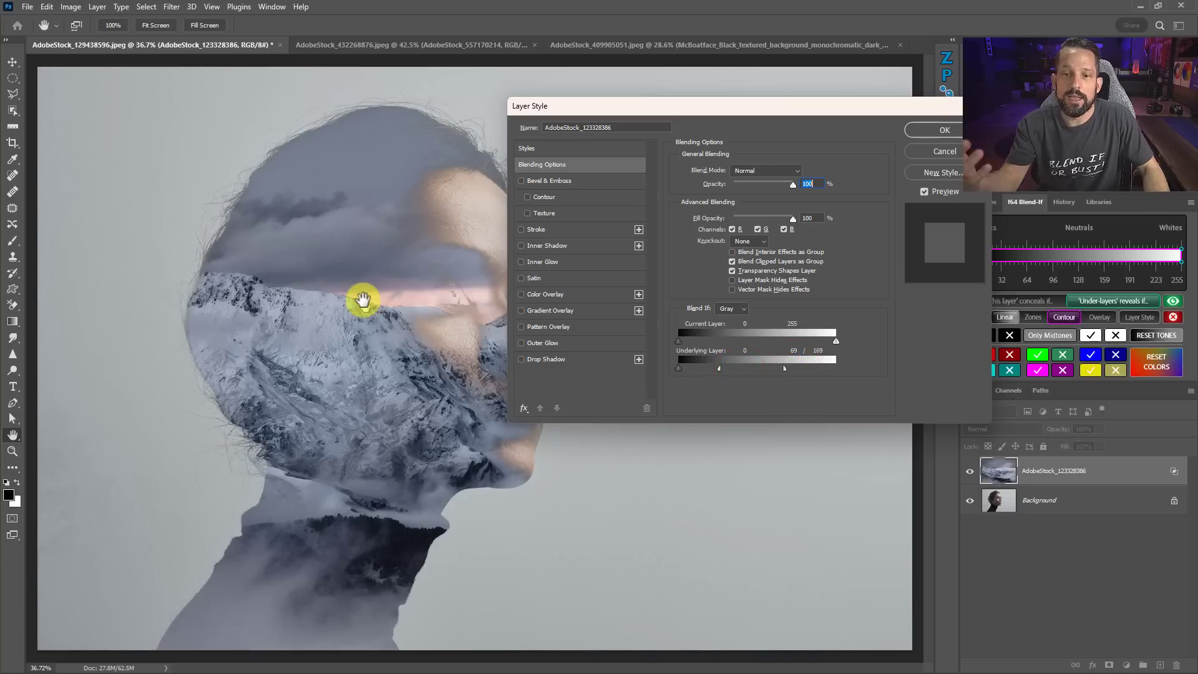
{"action": "mouse_move", "coordinate": [708, 108]}
{"action": "left_mouse_down"}
{"action": "mouse_move", "coordinate": [989, 125]}
{"action": "mouse_move", "coordinate": [784, 125]}
{"action": "mouse_move", "coordinate": [788, 95]}
{"action": "mouse_move", "coordinate": [694, 118]}
{"action": "left_mouse_up"}
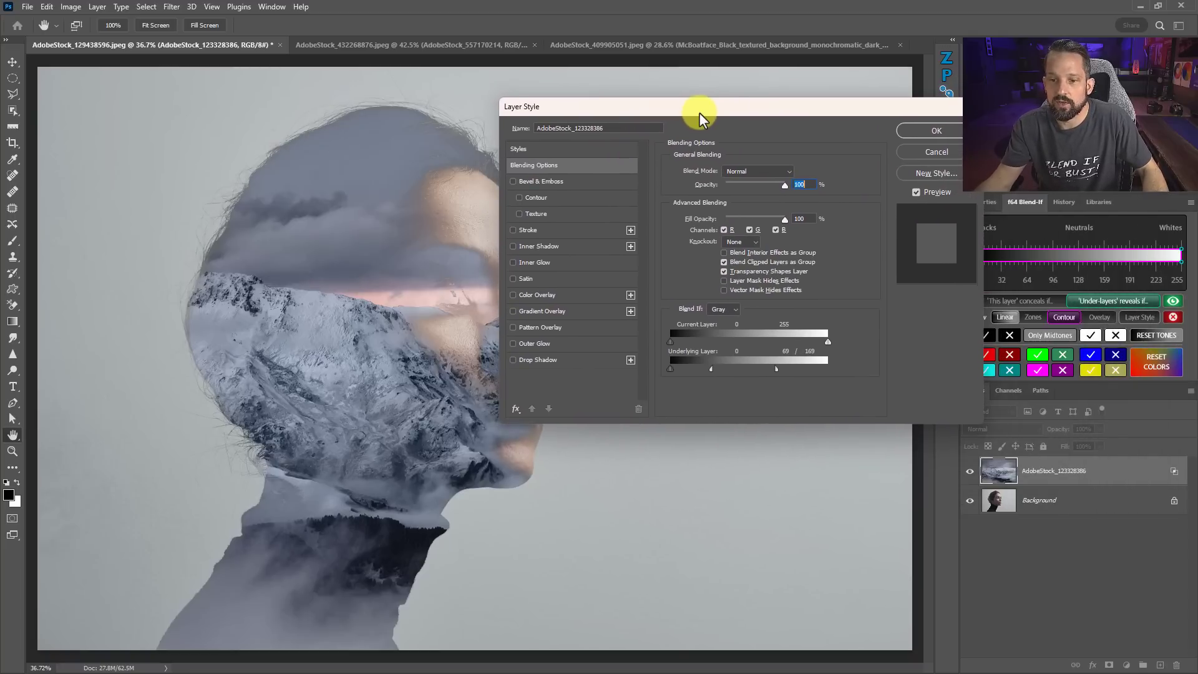
{"action": "left_click_drag", "start_coordinate": [705, 373], "coordinate": [823, 372]}
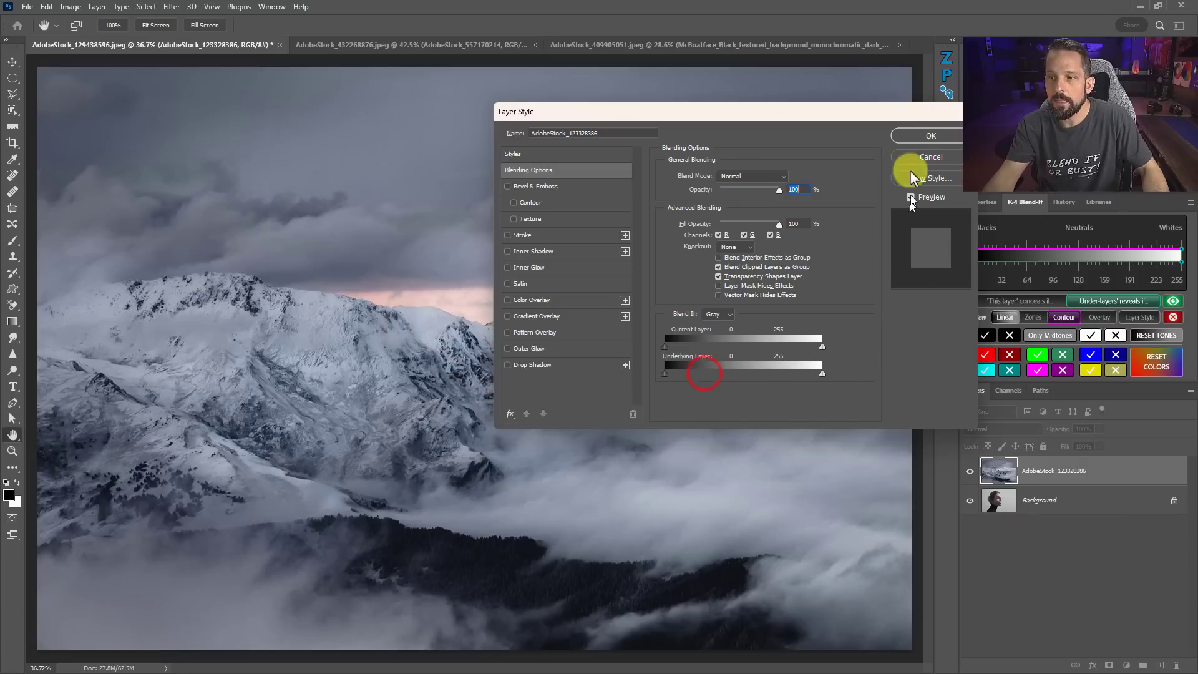
Step: Close Blending Options and try the Blacks presets on the mountain layer
{"action": "left_click", "coordinate": [916, 136]}
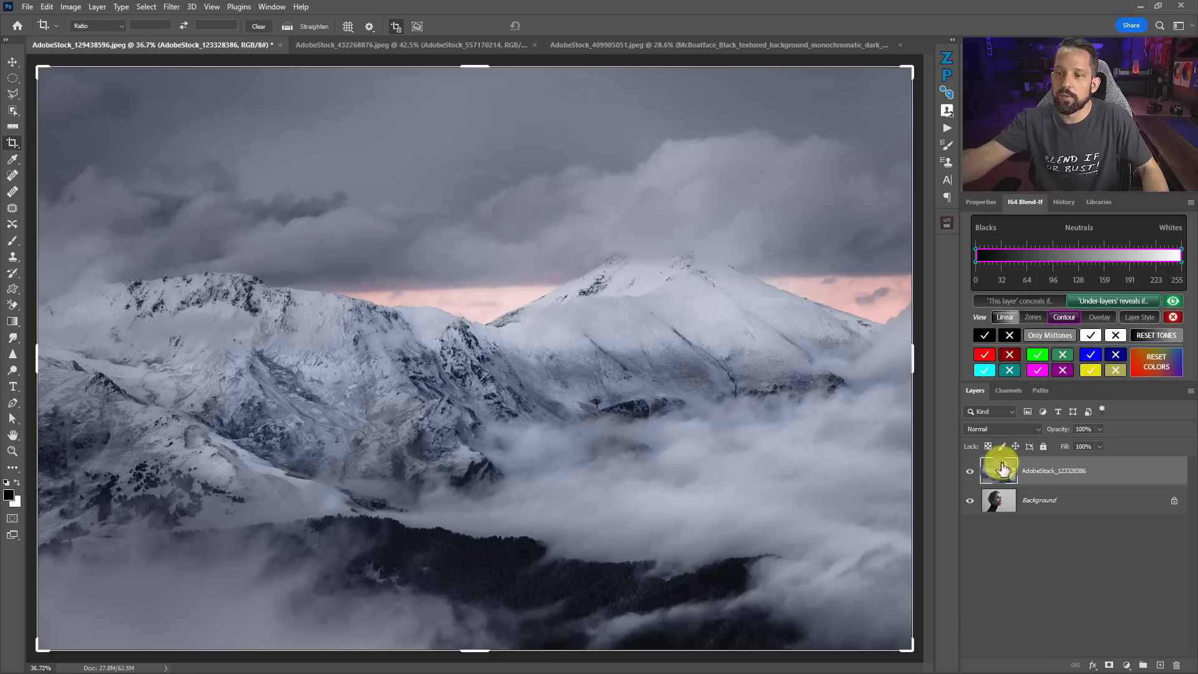
{"action": "left_click", "coordinate": [989, 340]}
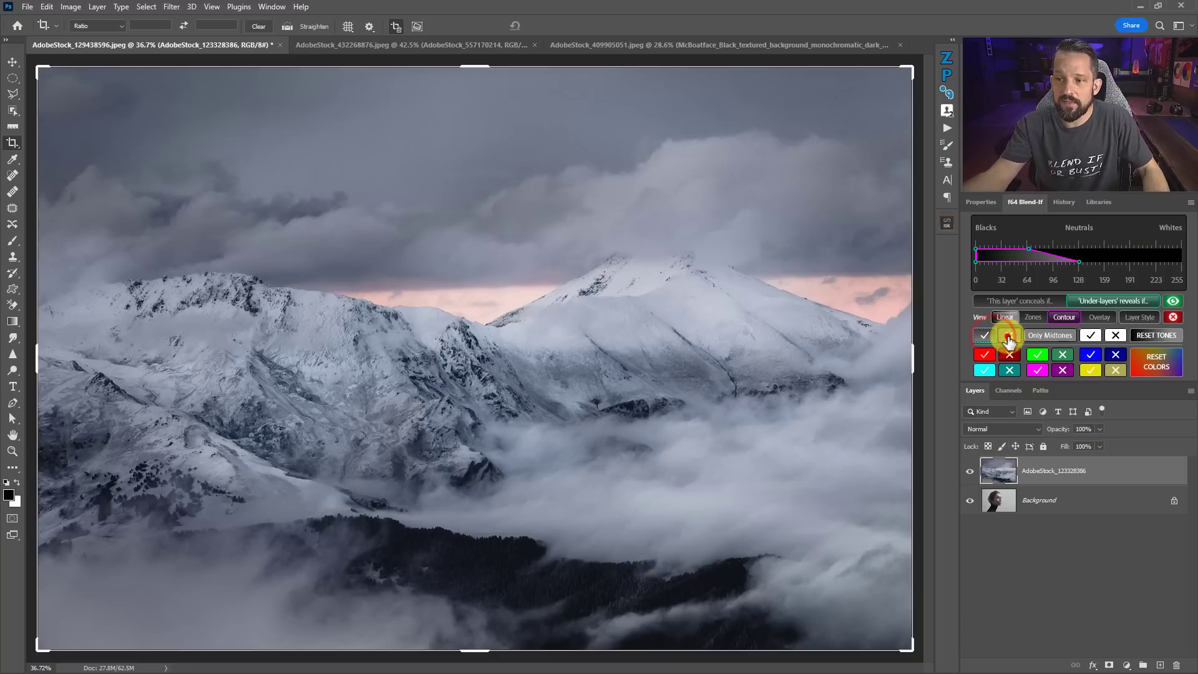
{"action": "left_click", "coordinate": [1008, 338]}
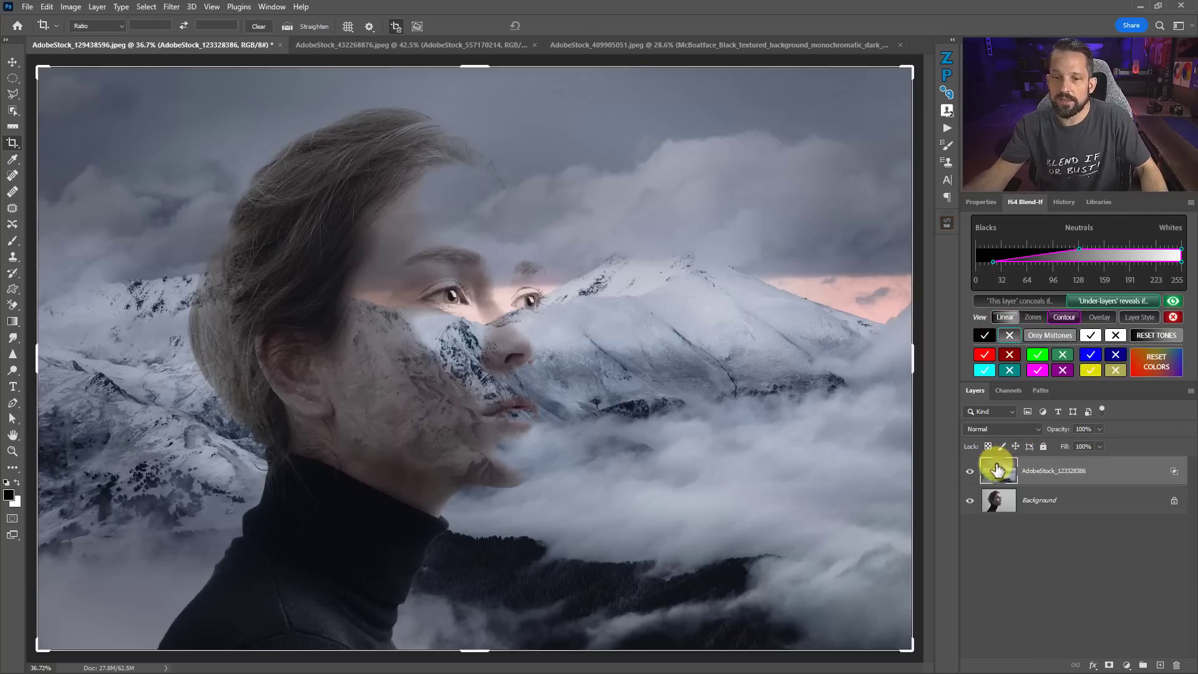
{"action": "left_click", "coordinate": [989, 331]}
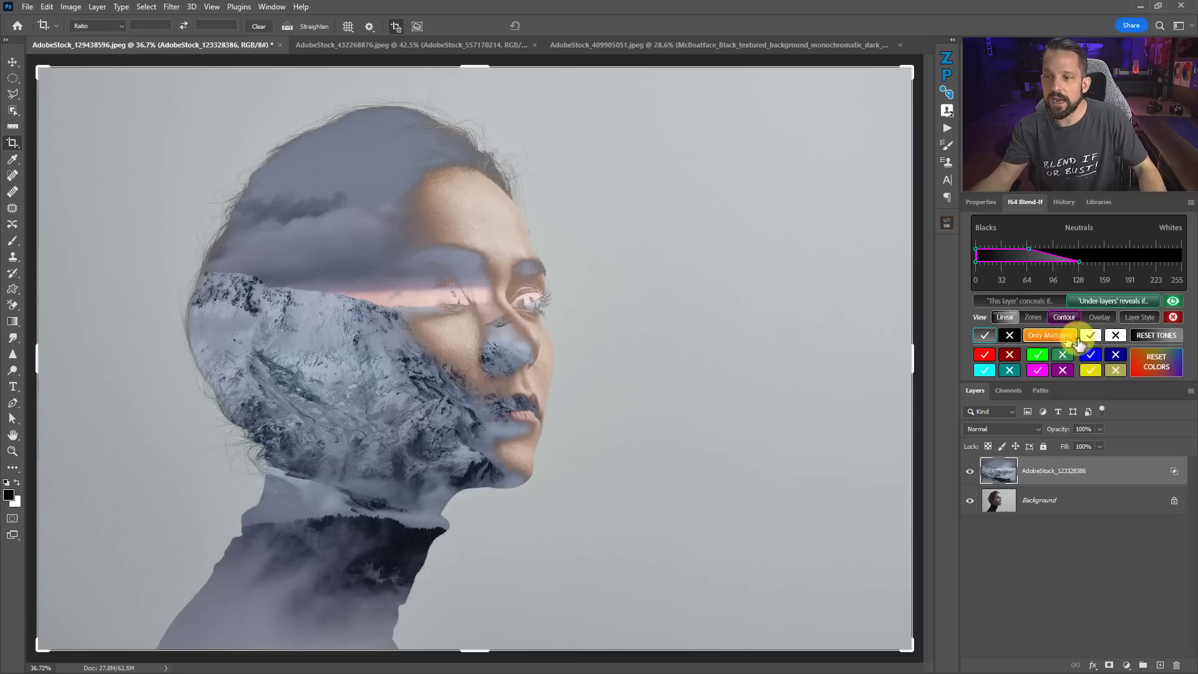
Step: Try the Only Midtones, highlight and shadow presets, ending on the shadows-only blend
{"action": "left_click", "coordinate": [1058, 337]}
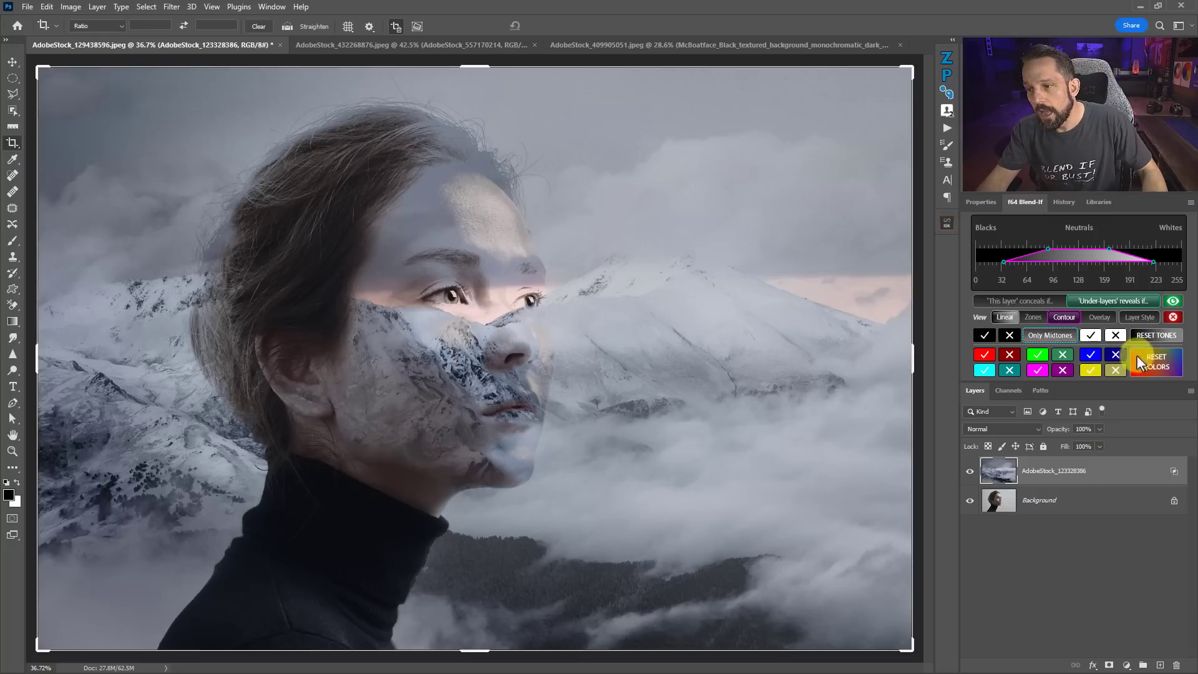
{"action": "left_click", "coordinate": [1091, 337]}
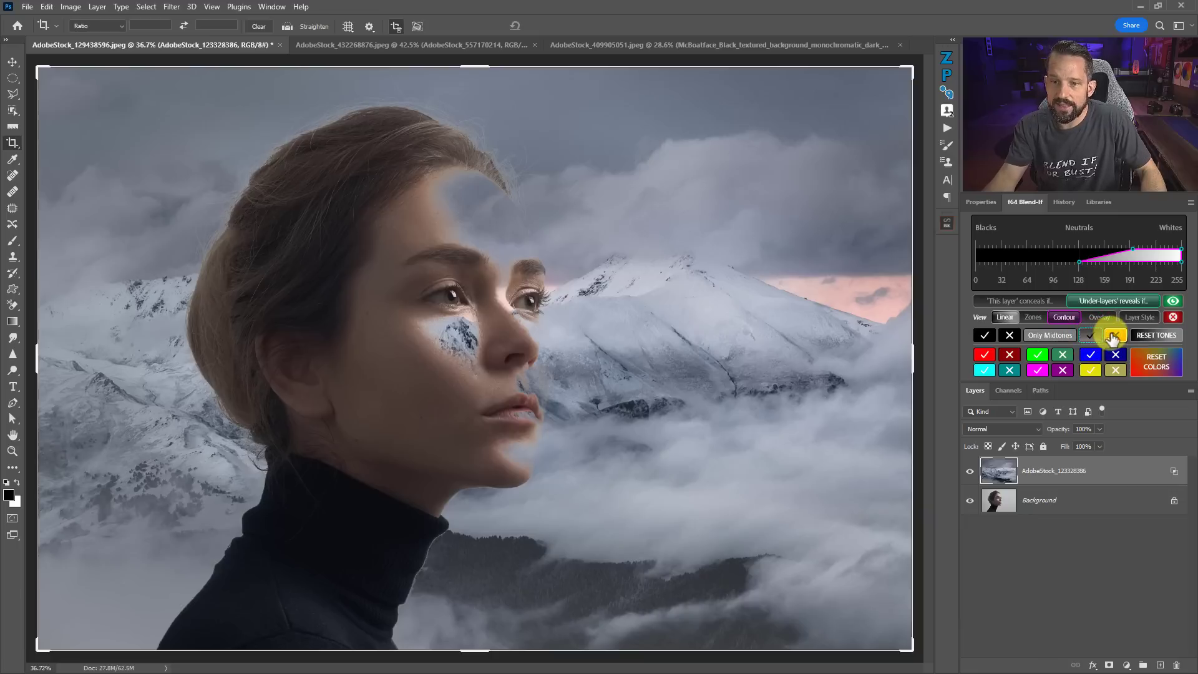
{"action": "left_click", "coordinate": [1112, 337]}
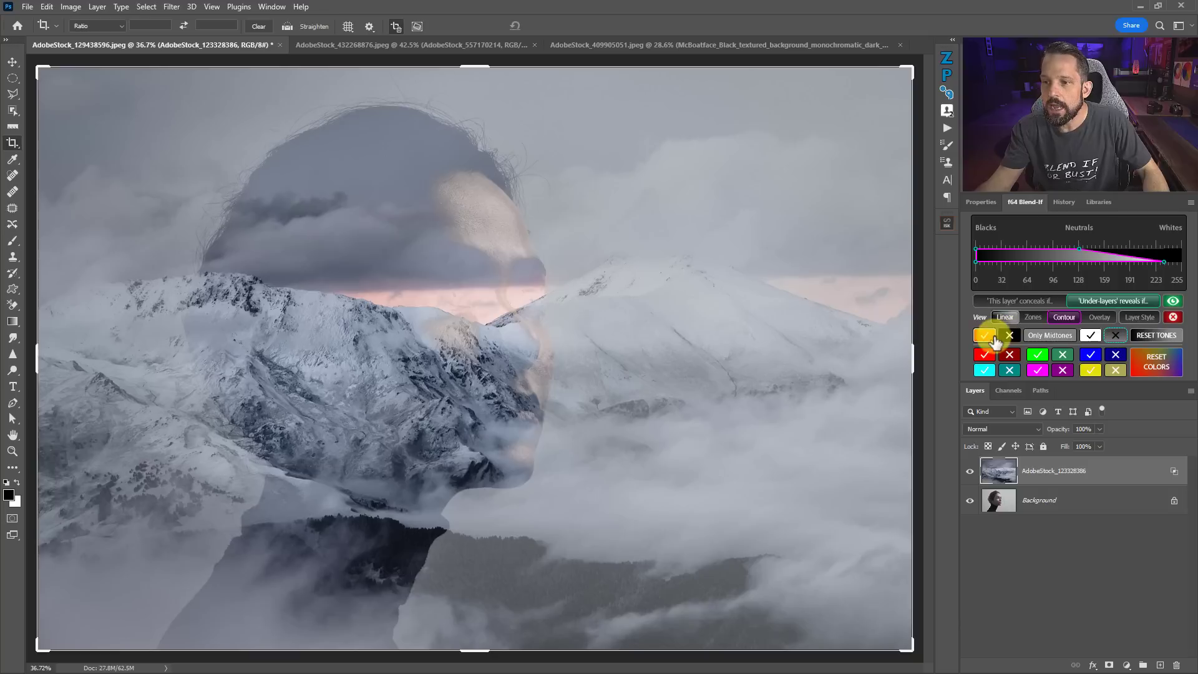
{"action": "left_click", "coordinate": [1001, 337]}
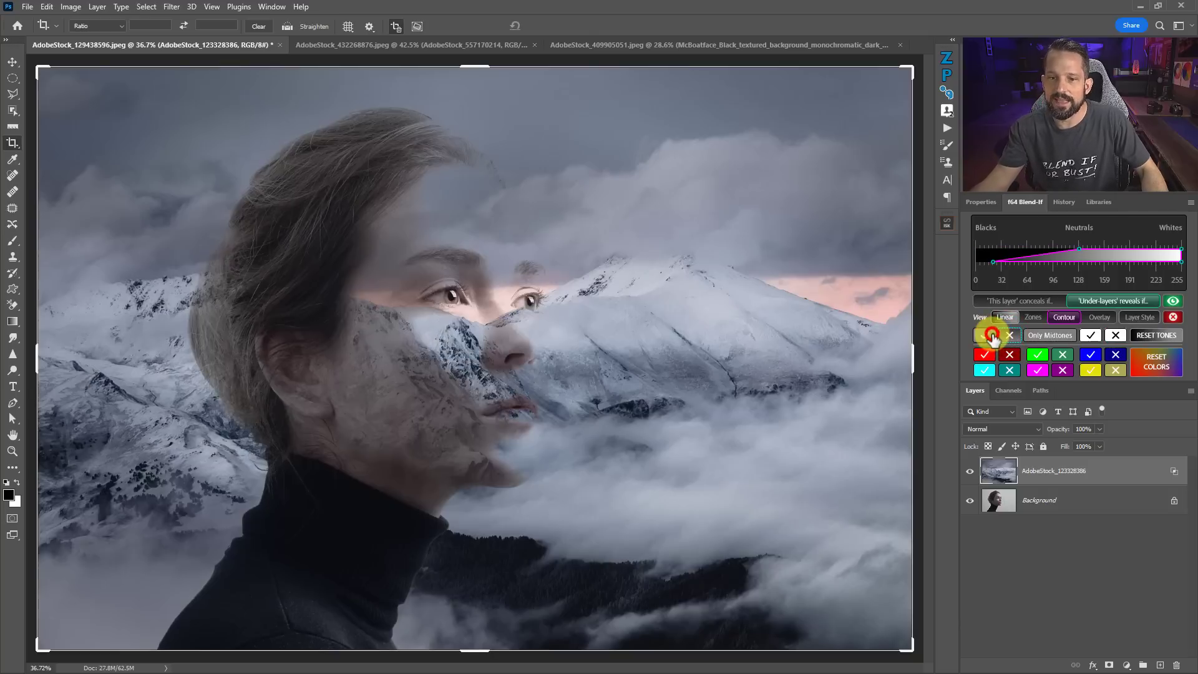
{"action": "left_click", "coordinate": [992, 338]}
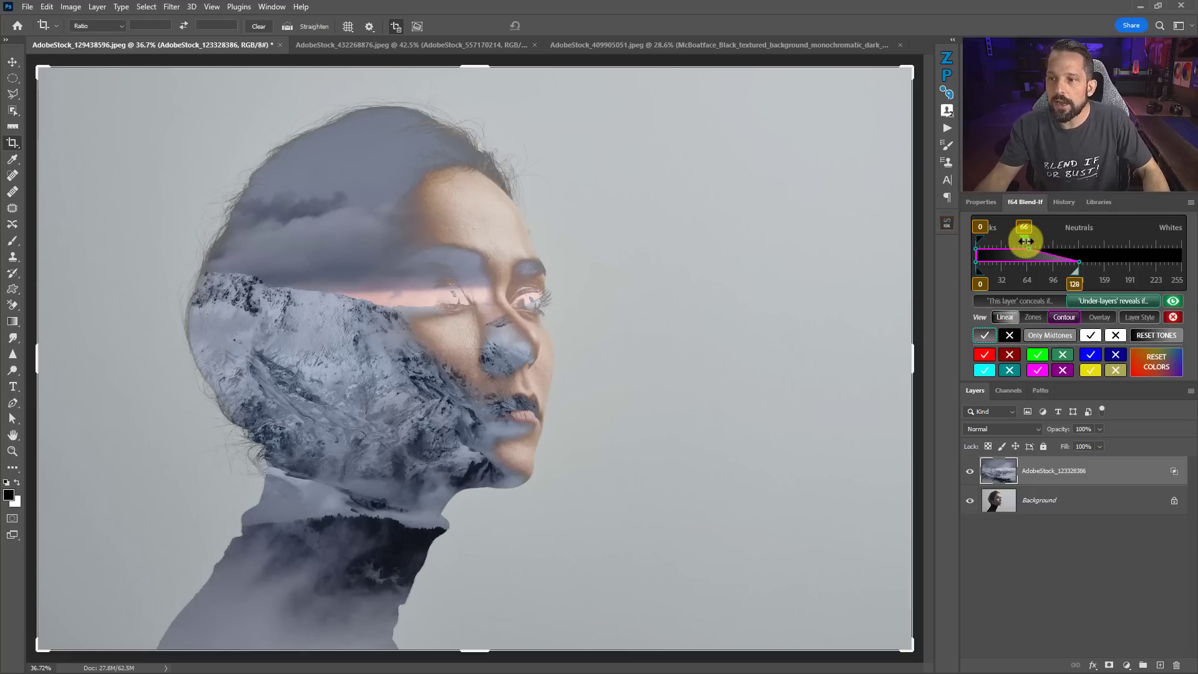
Step: Ease the Blend-If shadow marker slightly and extend the upper marker toward 167
{"action": "mouse_move", "coordinate": [1010, 240]}
{"action": "left_mouse_down"}
{"action": "mouse_move", "coordinate": [987, 244]}
{"action": "mouse_move", "coordinate": [1010, 248]}
{"action": "left_mouse_up"}
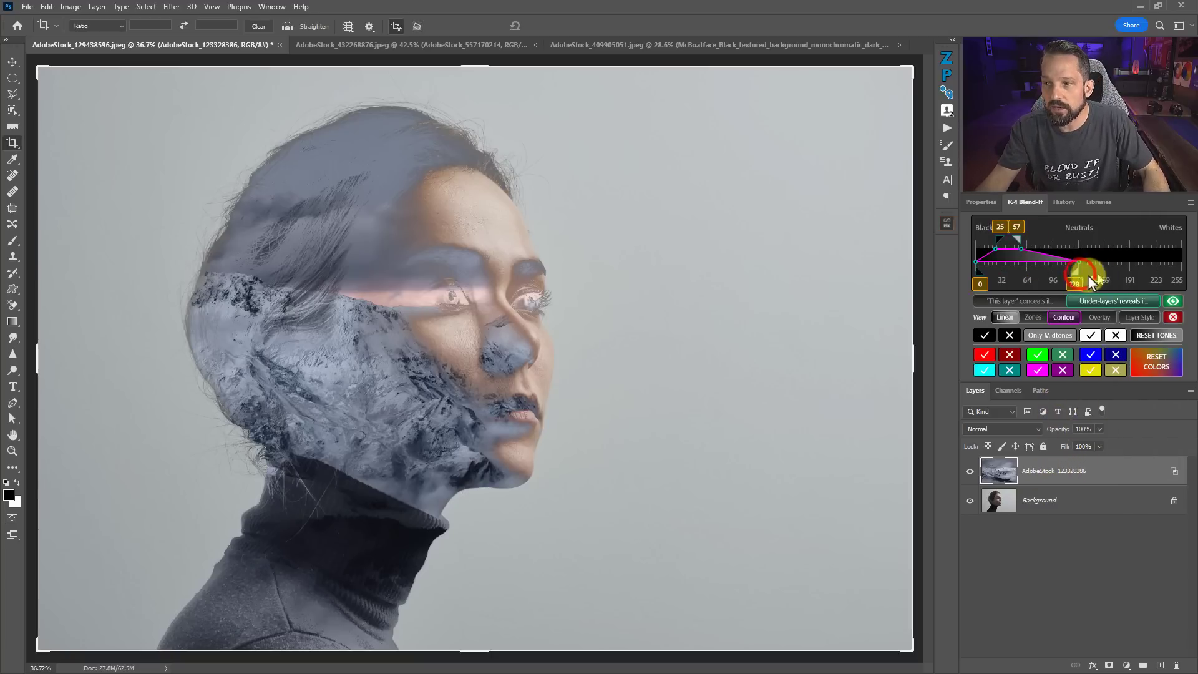
{"action": "mouse_move", "coordinate": [1075, 272]}
{"action": "left_mouse_down"}
{"action": "mouse_move", "coordinate": [1125, 273]}
{"action": "mouse_move", "coordinate": [1081, 275]}
{"action": "left_mouse_up"}
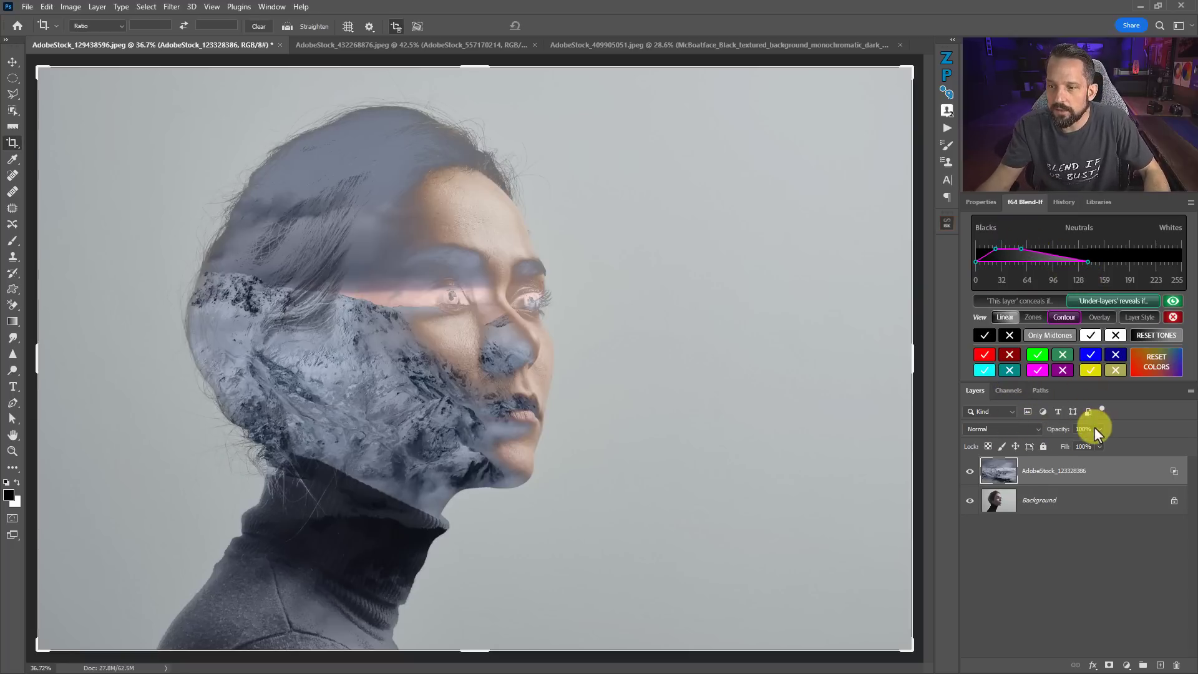
Step: Try Soft Light, return the mountain layer to Normal, and lower its opacity to 65%
{"action": "left_click", "coordinate": [1035, 429]}
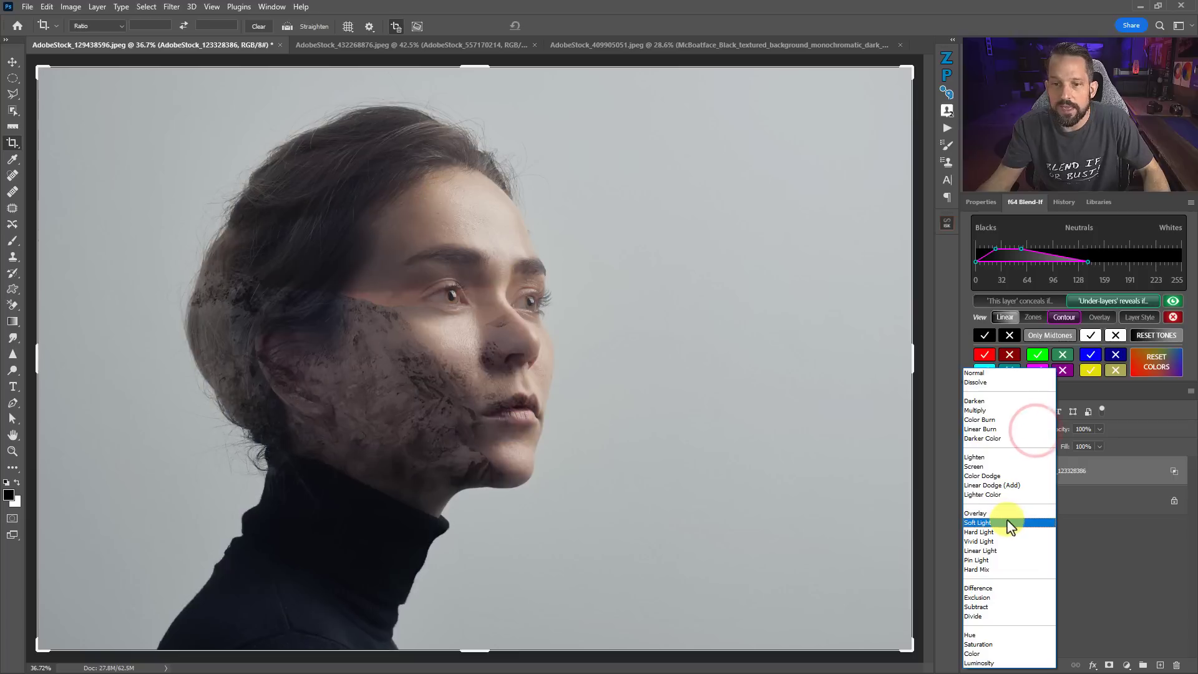
{"action": "left_click", "coordinate": [1009, 524]}
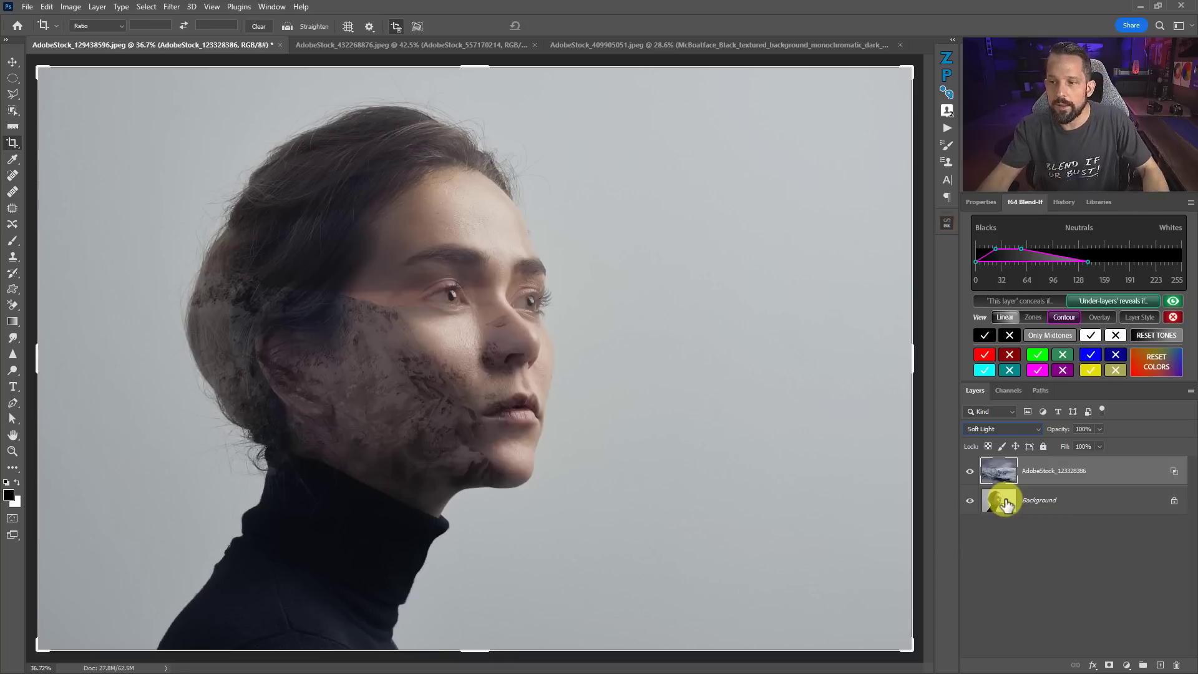
{"action": "left_click", "coordinate": [980, 430]}
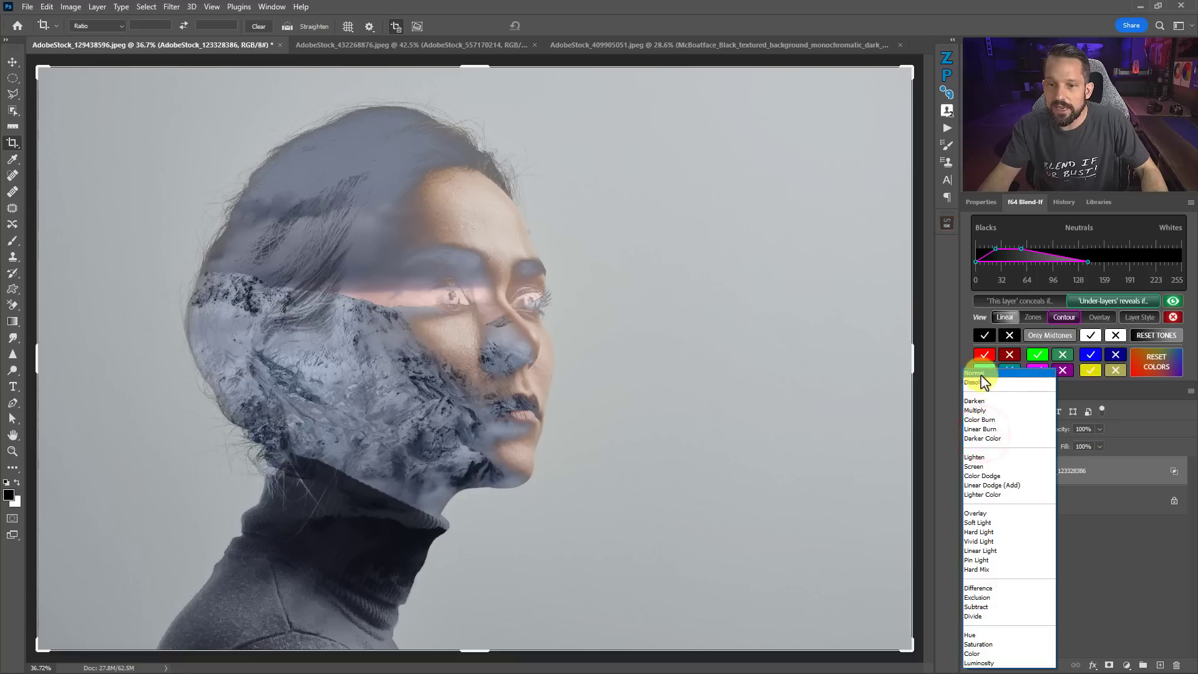
{"action": "left_click", "coordinate": [981, 374]}
{"action": "left_click", "coordinate": [1098, 430]}
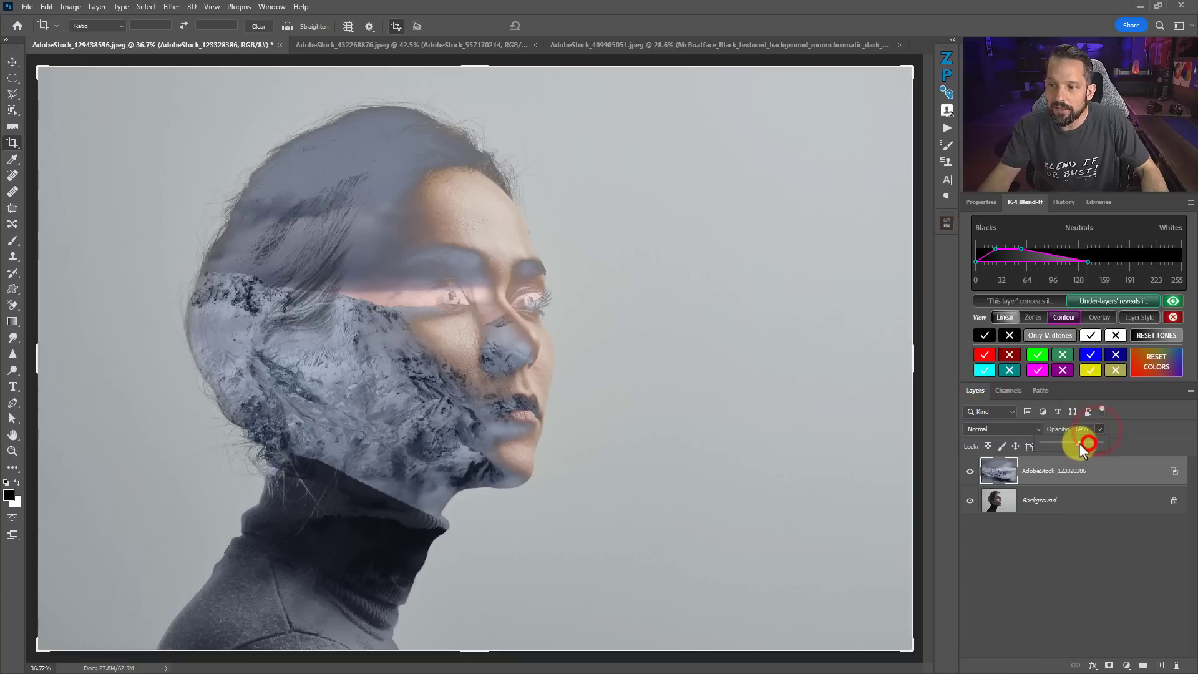
{"action": "left_click_drag", "start_coordinate": [1079, 444], "coordinate": [1077, 441]}
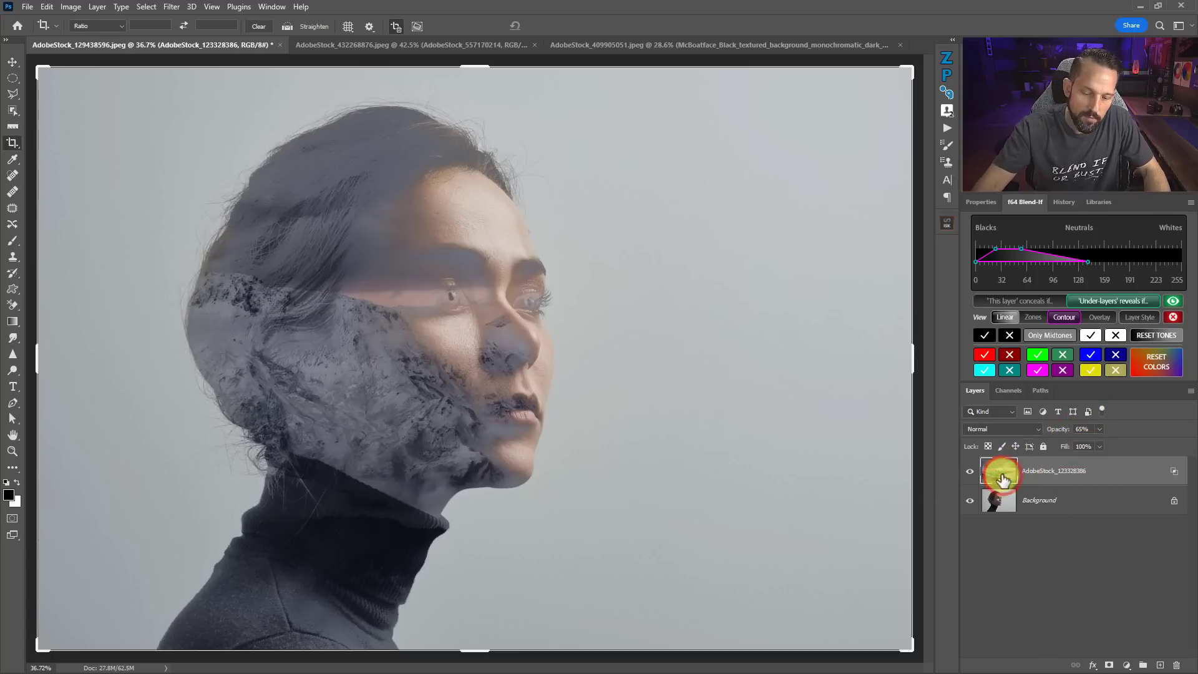
Step: Move the mountain layer down and scale it to about 111.6% over the jaw and neck
{"action": "key", "text": "v"}
{"action": "left_click_drag", "start_coordinate": [550, 339], "coordinate": [535, 434]}
{"action": "key", "text": "ctrl+t"}
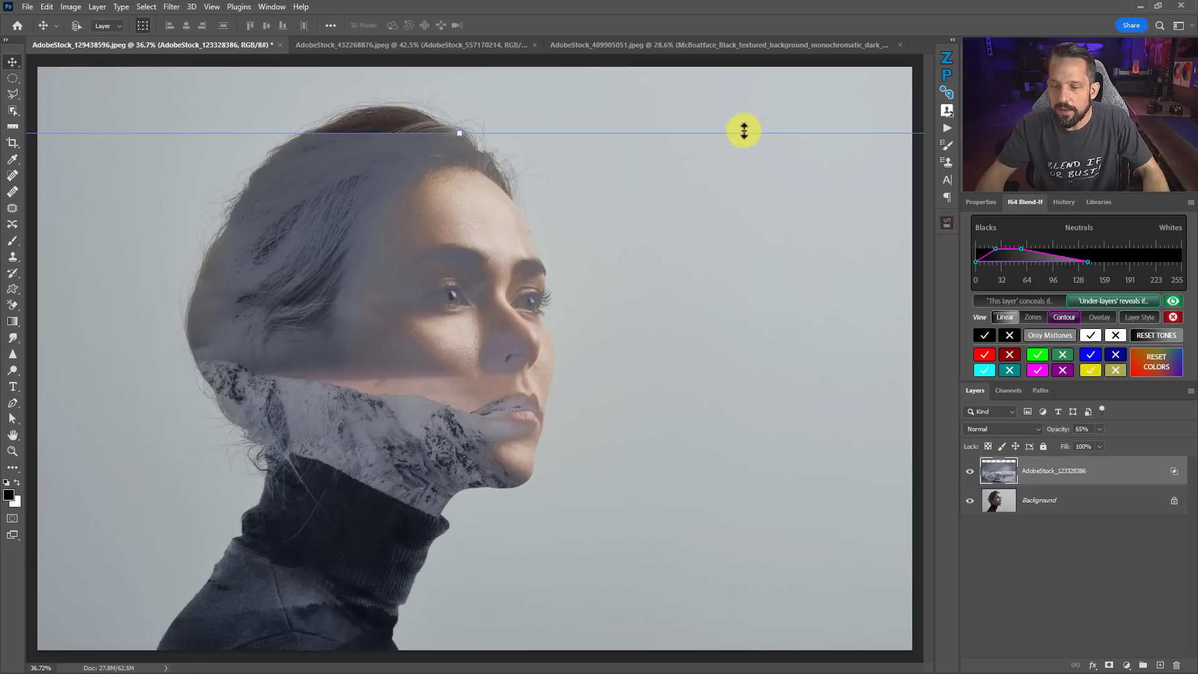
{"action": "left_click_drag", "start_coordinate": [403, 132], "coordinate": [404, 126]}
{"action": "scroll", "coordinate": [404, 127], "scroll_direction": "down", "scroll_amount": 2}
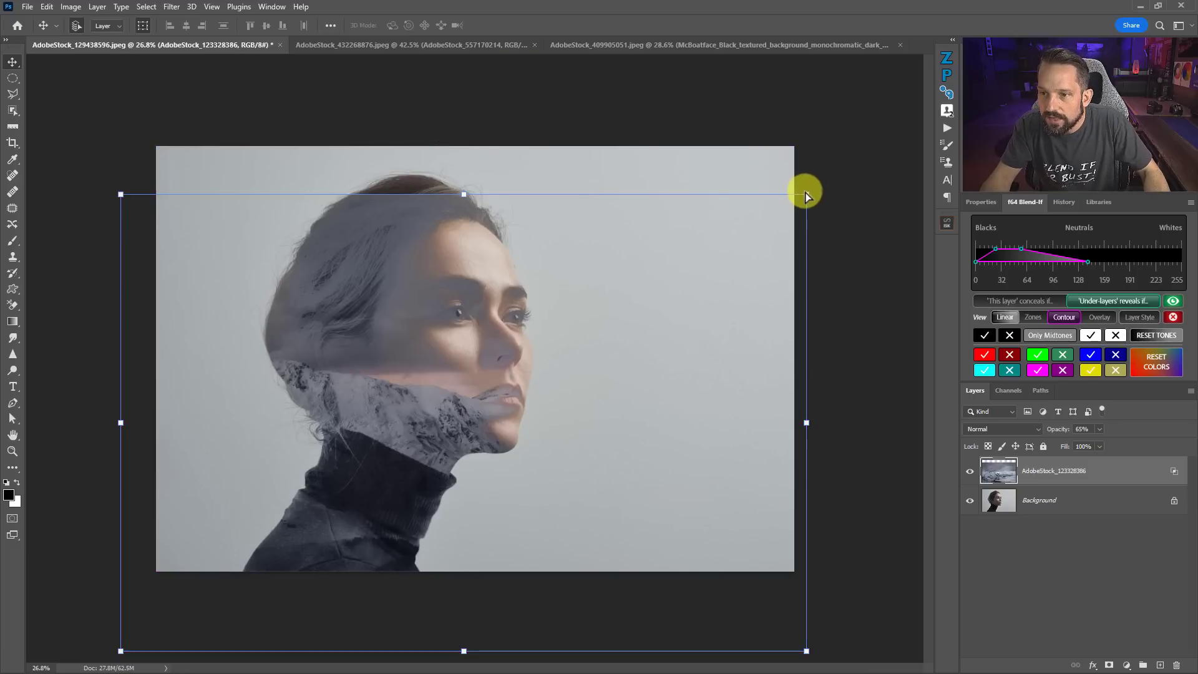
{"action": "left_click_drag", "start_coordinate": [804, 193], "coordinate": [885, 141]}
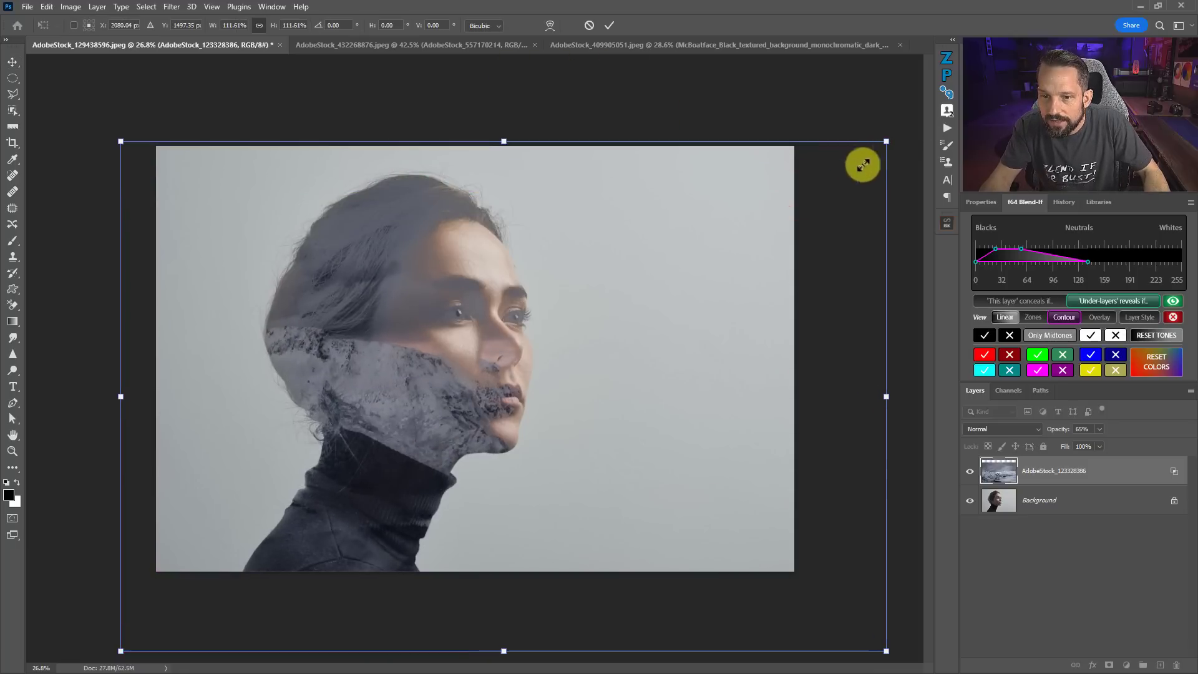
{"action": "left_click_drag", "start_coordinate": [637, 278], "coordinate": [579, 312]}
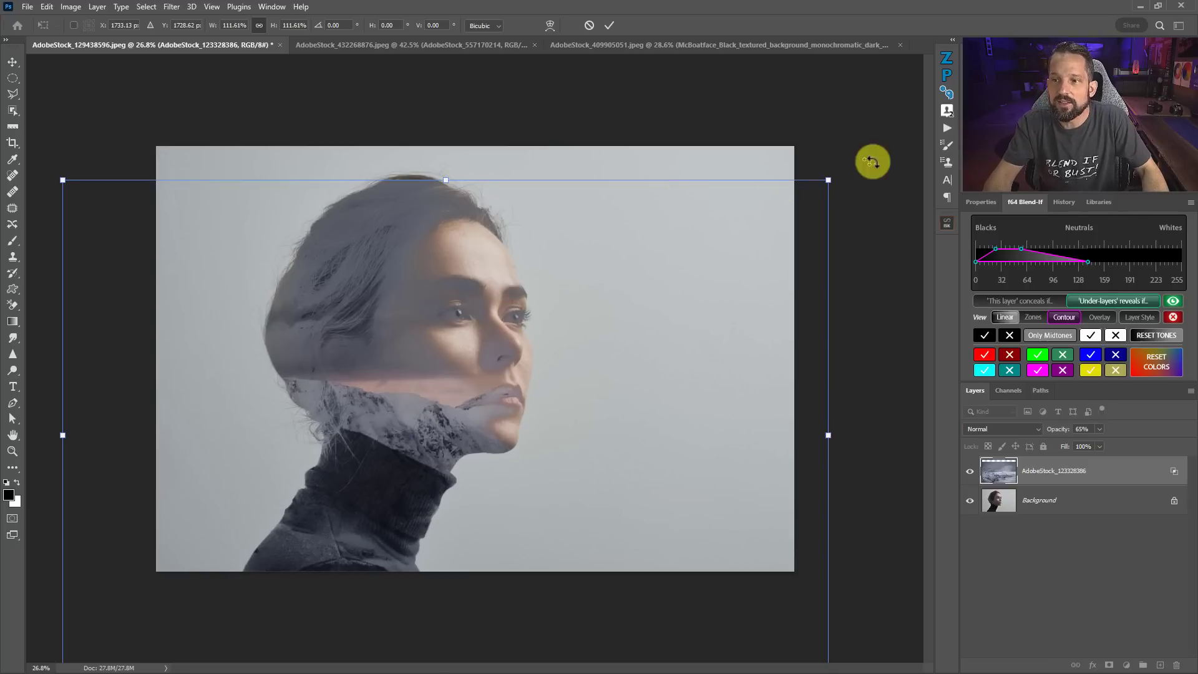
{"action": "key", "text": "Return"}
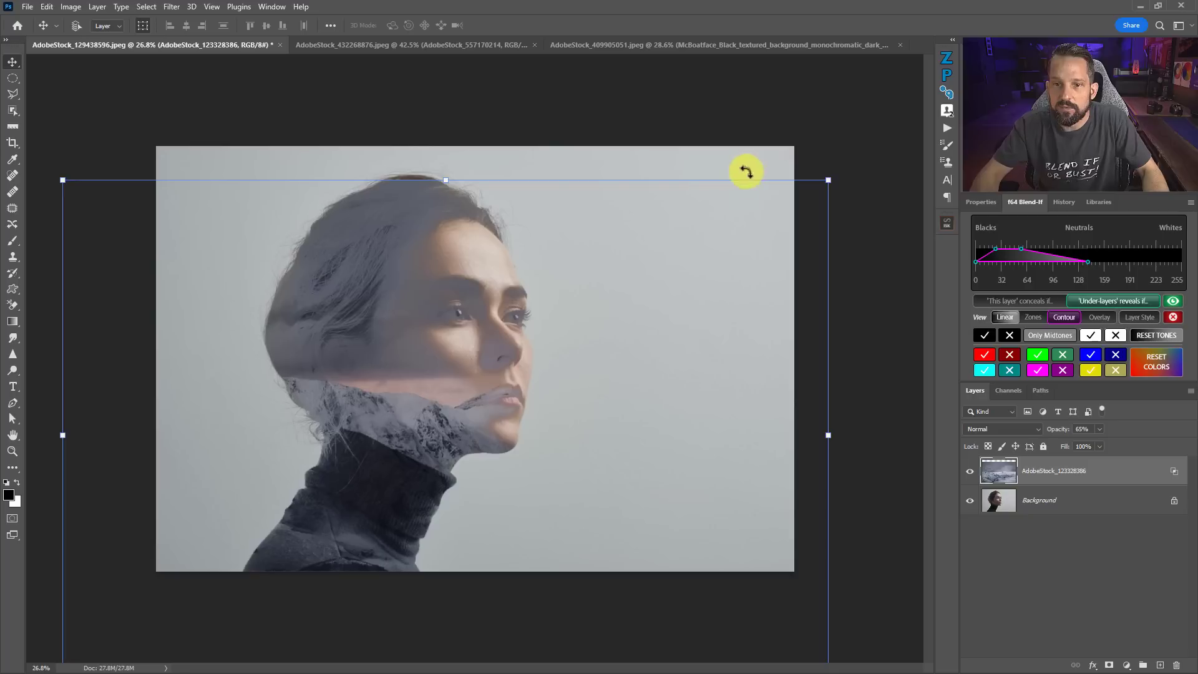
Step: Fit the image on screen, then zoom in on the woman's face
{"action": "key", "text": "z"}
{"action": "right_click", "coordinate": [636, 262]}
{"action": "left_click", "coordinate": [652, 272]}
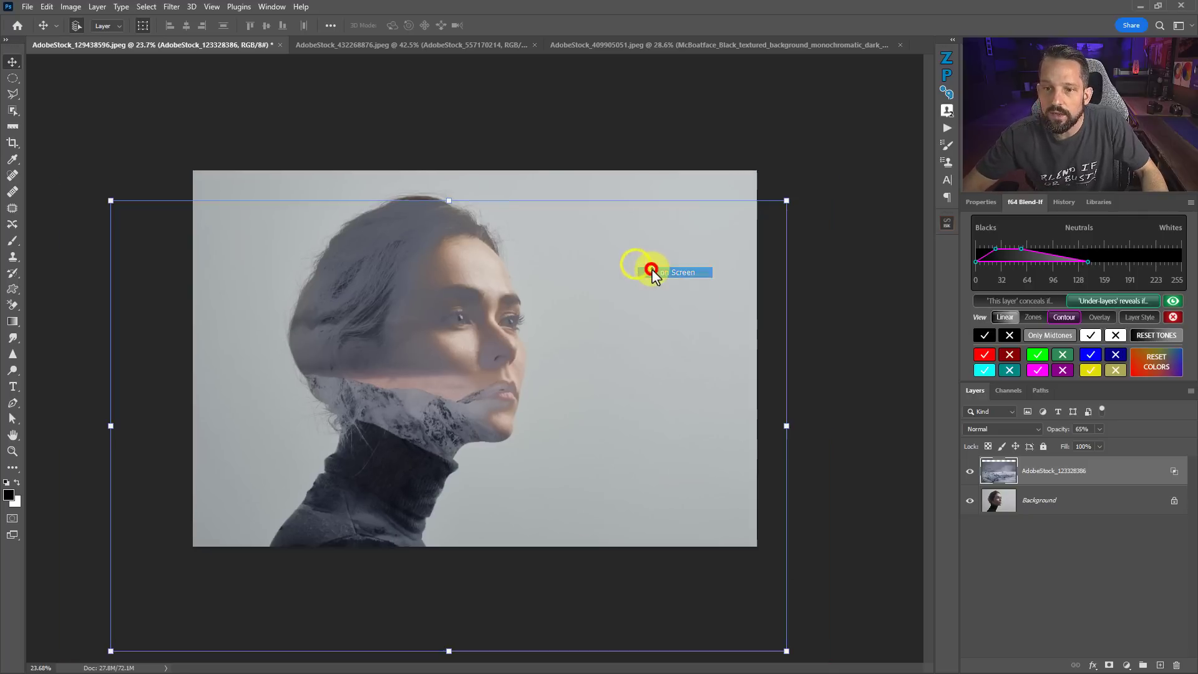
{"action": "left_click", "coordinate": [624, 140]}
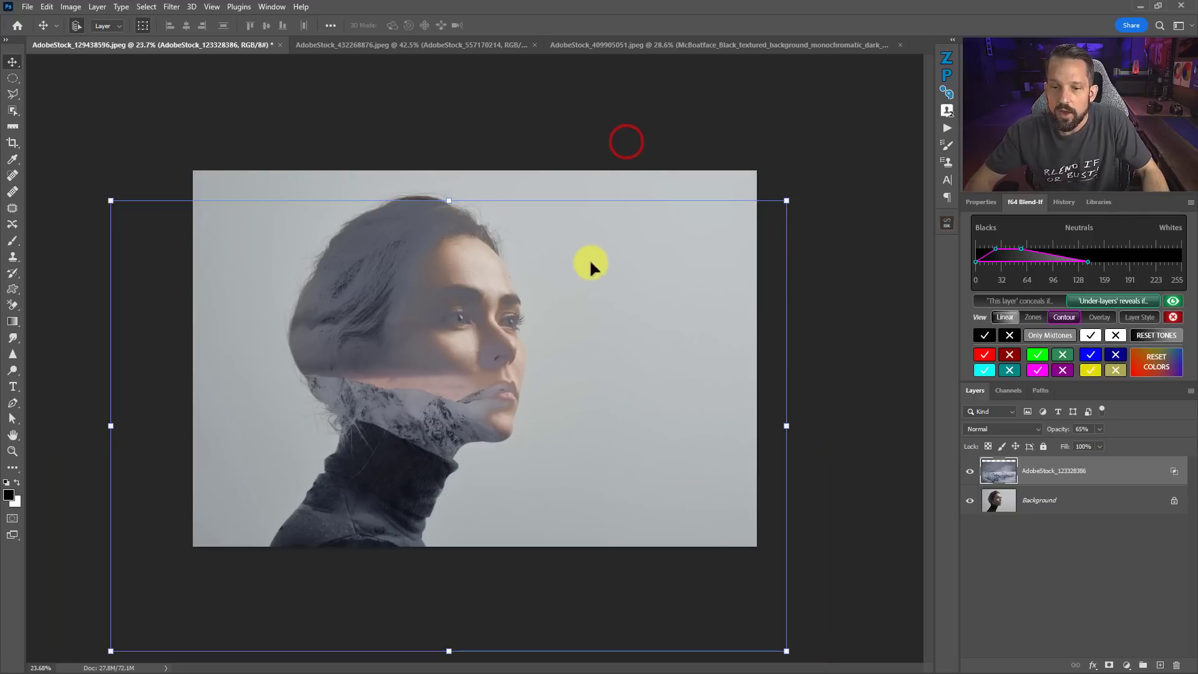
{"action": "left_click_drag", "start_coordinate": [476, 321], "coordinate": [508, 326]}
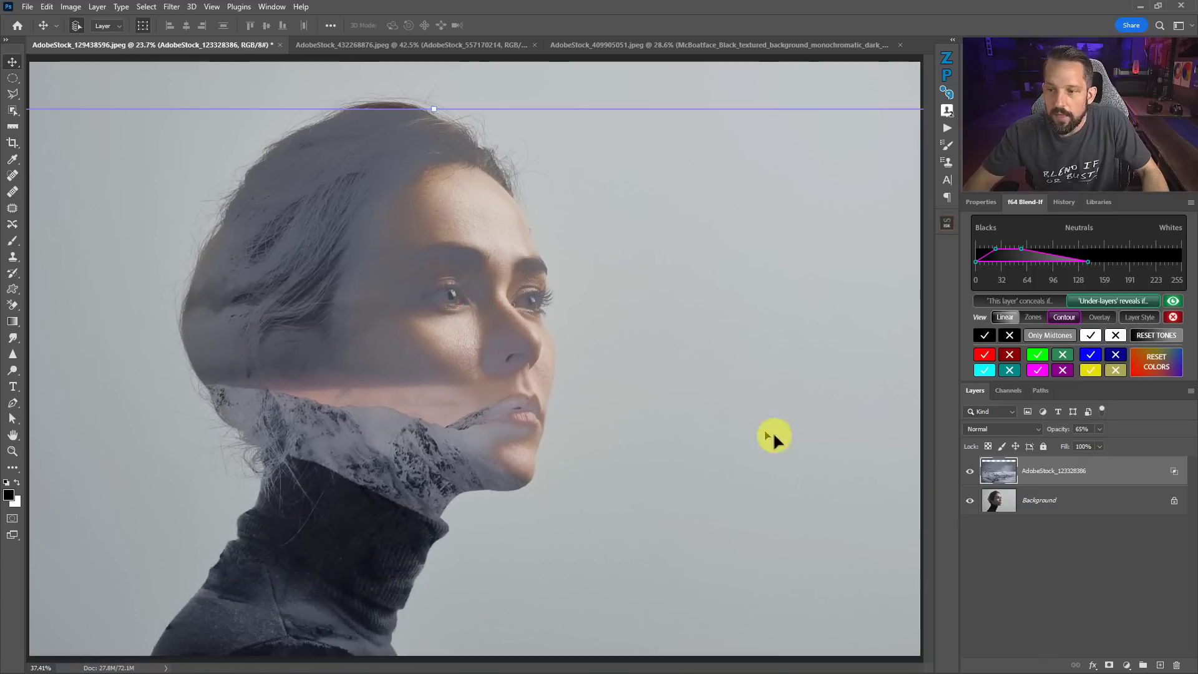
Step: Add a layer mask to the mountain layer and paint black over the eyes with a small brush
{"action": "left_click", "coordinate": [1108, 665]}
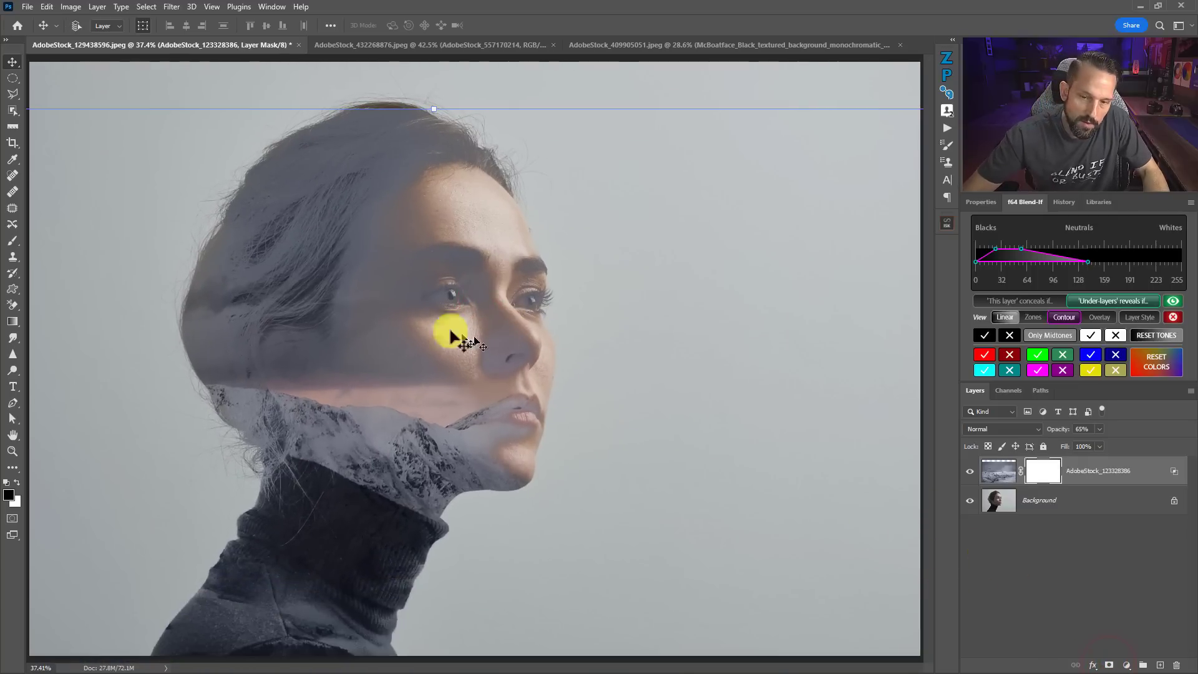
{"action": "key", "text": "b"}
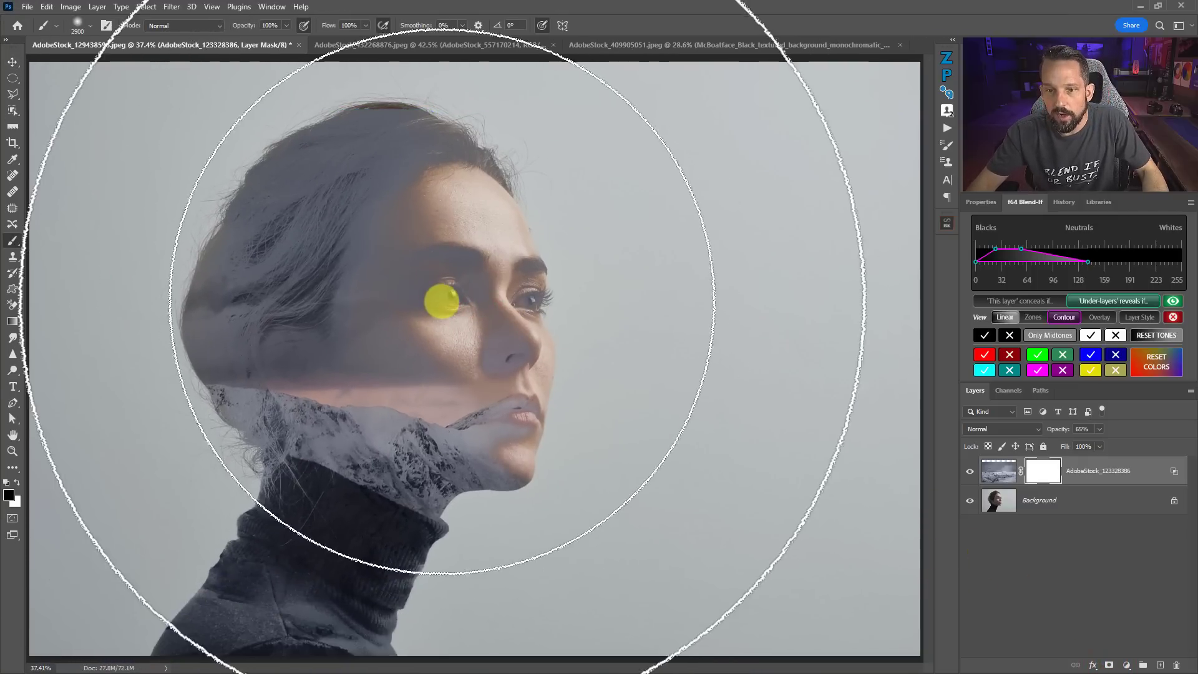
{"action": "key", "text": "bracketleft"}
{"action": "key", "text": "bracketleft"}
{"action": "key", "text": "bracketleft"}
{"action": "key", "text": "bracketleft"}
{"action": "key", "text": "bracketleft"}
{"action": "key", "text": "bracketleft"}
{"action": "key", "text": "bracketleft"}
{"action": "key", "text": "bracketleft"}
{"action": "key", "text": "bracketleft"}
{"action": "key", "text": "bracketleft"}
{"action": "key", "text": "bracketleft"}
{"action": "key", "text": "bracketleft"}
{"action": "key", "text": "bracketleft"}
{"action": "key", "text": "bracketleft"}
{"action": "key", "text": "bracketleft"}
{"action": "key", "text": "bracketleft"}
{"action": "key", "text": "bracketleft"}
{"action": "key", "text": "bracketleft"}
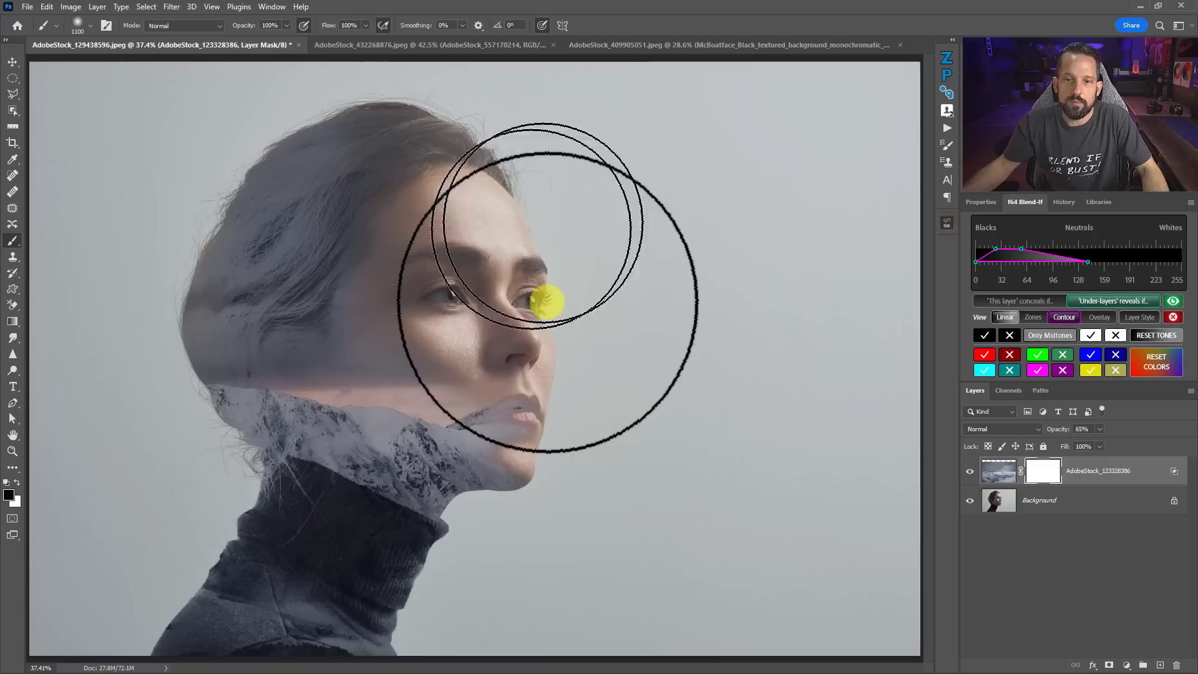
{"action": "left_click", "coordinate": [547, 302]}
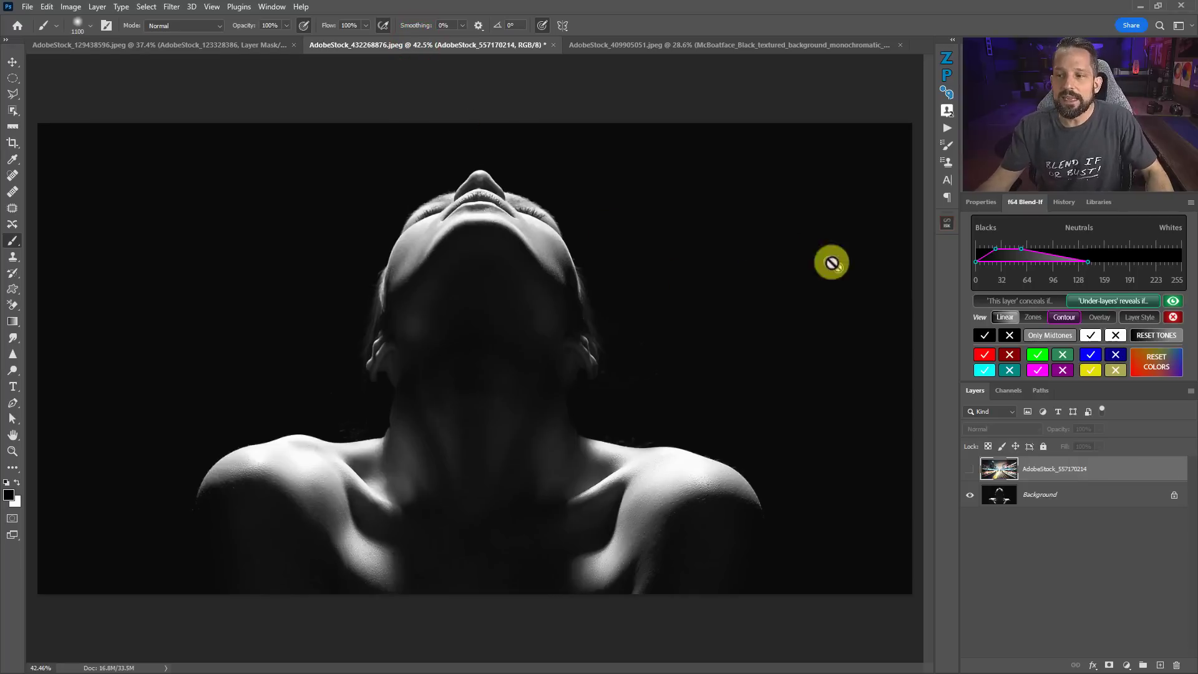
{"action": "left_click", "coordinate": [971, 469]}
{"action": "left_click", "coordinate": [1006, 261]}
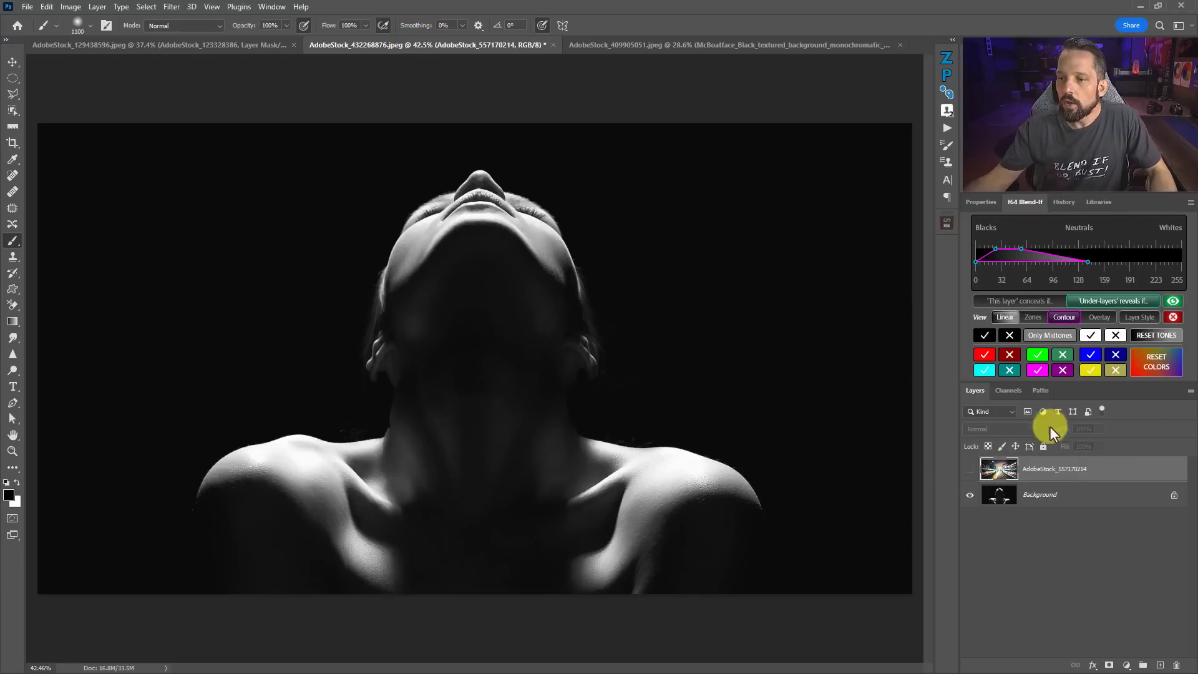
{"action": "left_click", "coordinate": [1092, 496]}
{"action": "left_click", "coordinate": [1099, 468]}
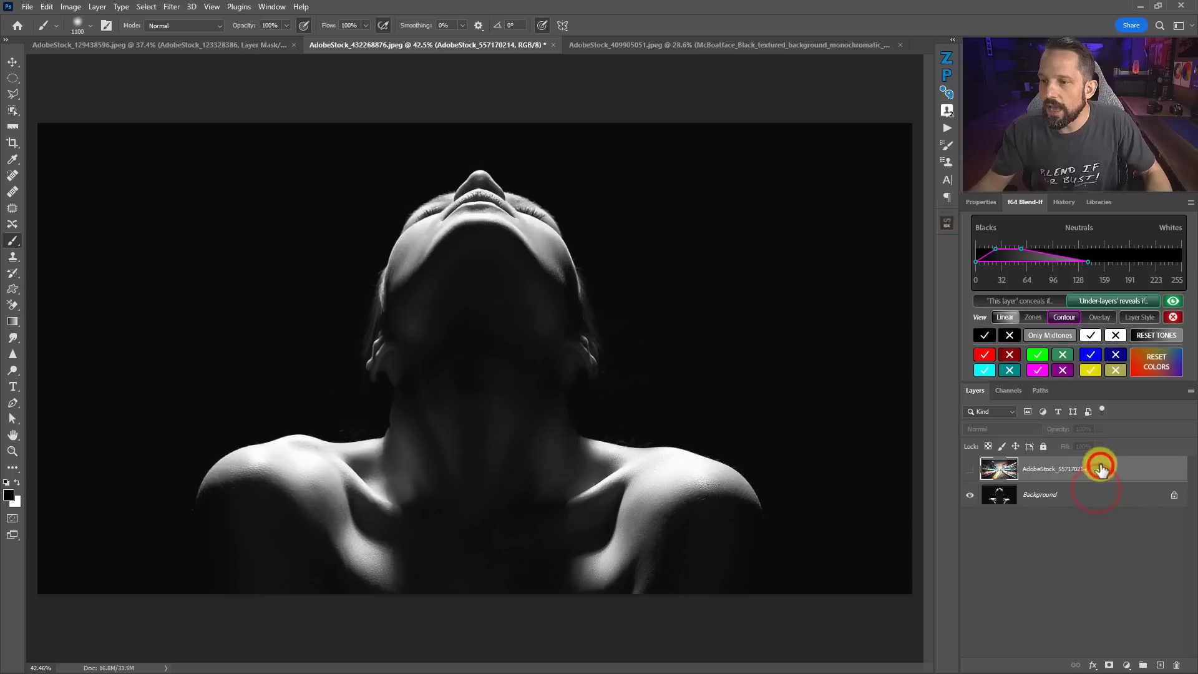
{"action": "left_click", "coordinate": [969, 468]}
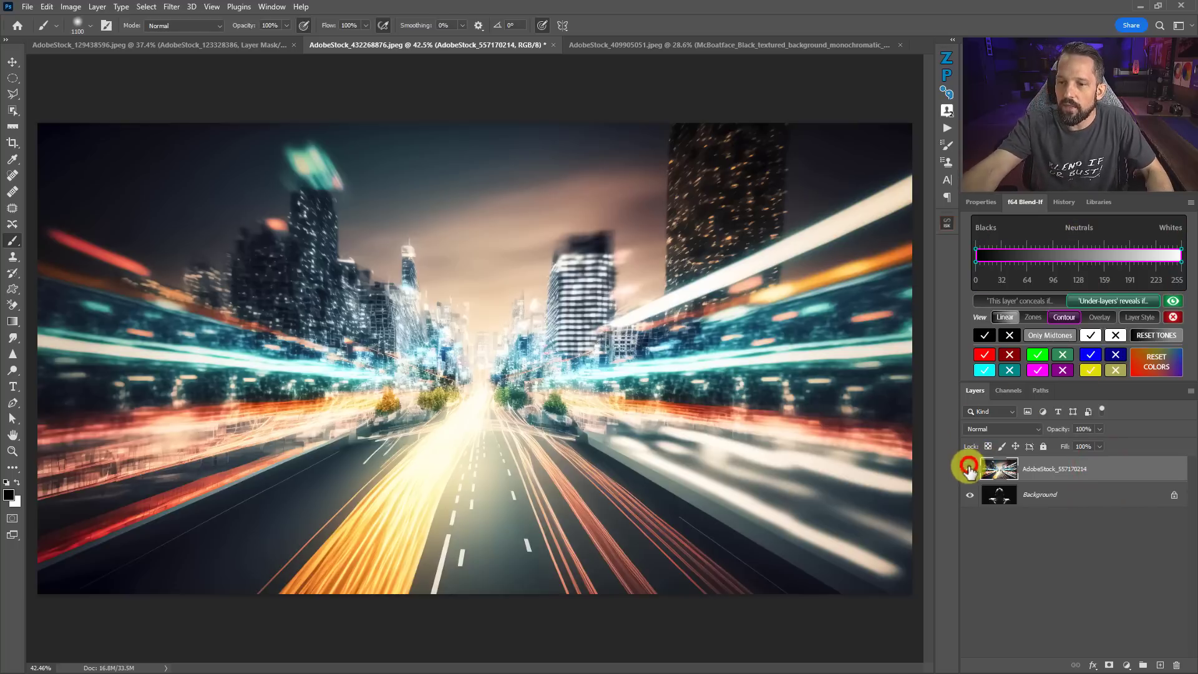
{"action": "left_click", "coordinate": [971, 470]}
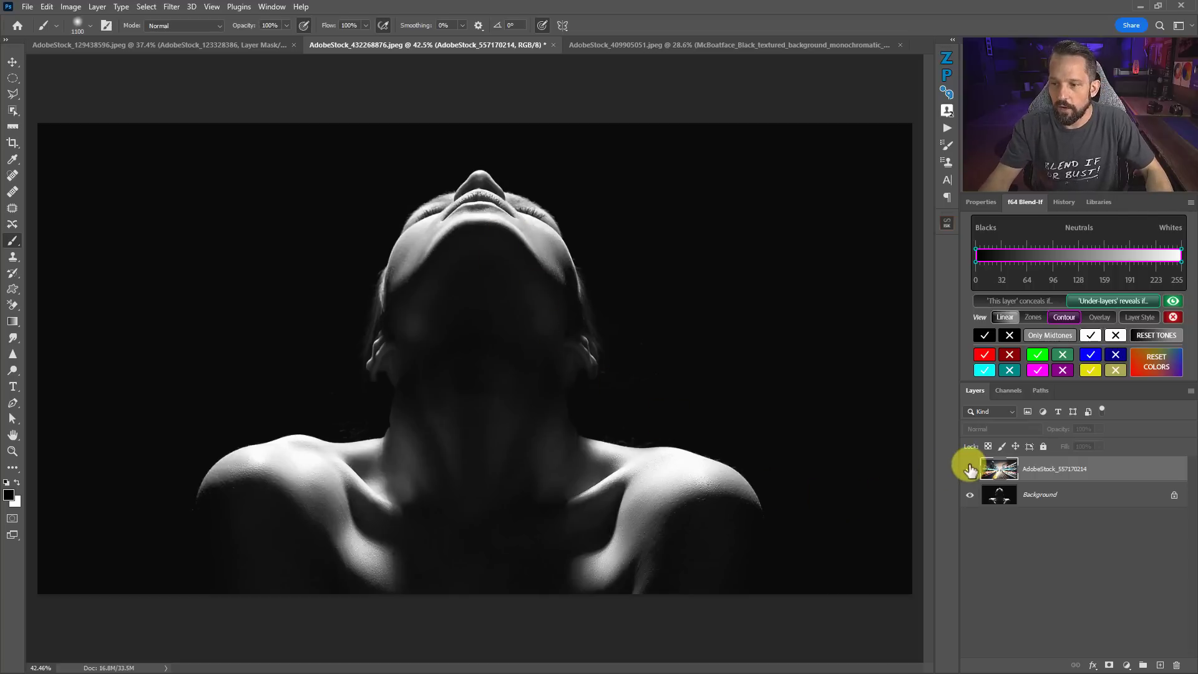
{"action": "left_click", "coordinate": [970, 469]}
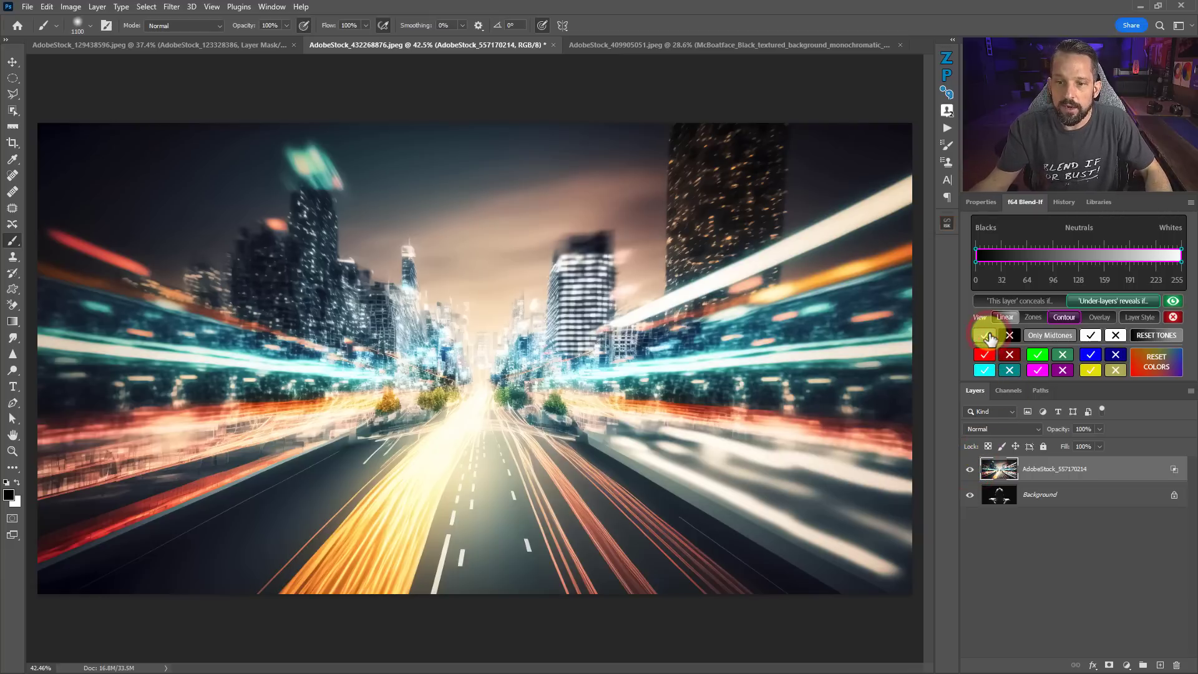
Step: Apply the black checkmark preset and adjust the split dark sliders to reveal the face
{"action": "left_click", "coordinate": [986, 336]}
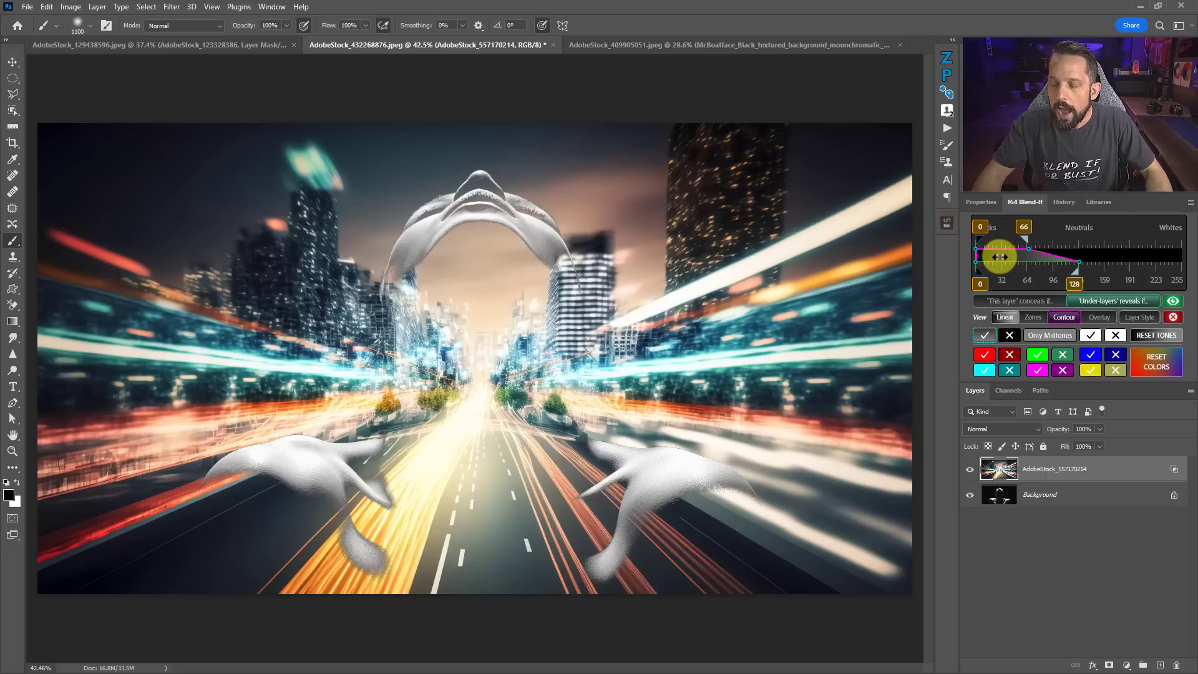
{"action": "left_click_drag", "start_coordinate": [999, 256], "coordinate": [1015, 255]}
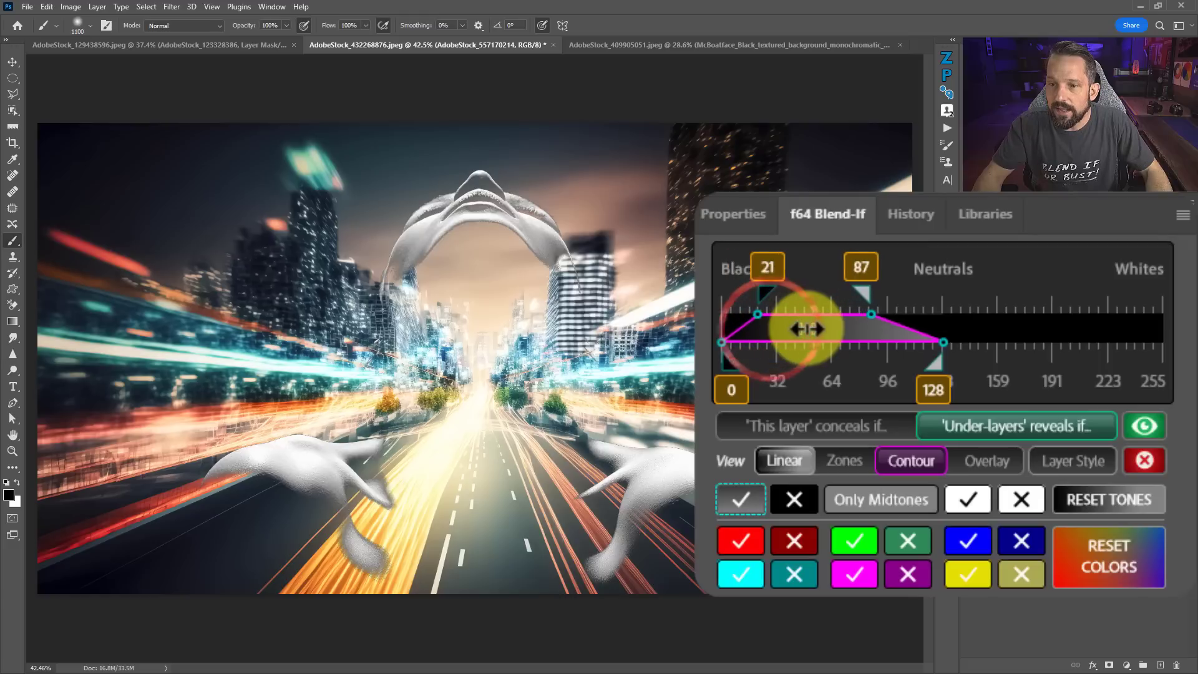
{"action": "mouse_move", "coordinate": [807, 329]}
{"action": "left_mouse_down"}
{"action": "mouse_move", "coordinate": [844, 324]}
{"action": "mouse_move", "coordinate": [781, 329]}
{"action": "mouse_move", "coordinate": [792, 326]}
{"action": "left_mouse_up"}
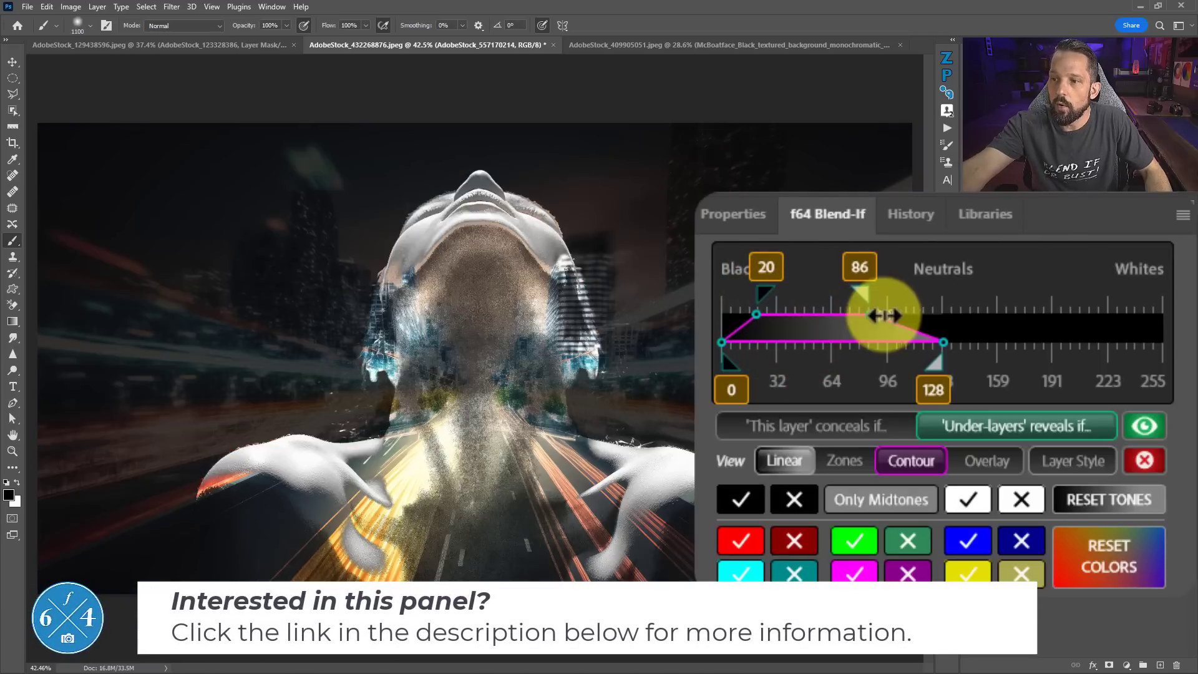
{"action": "mouse_move", "coordinate": [803, 330]}
{"action": "left_mouse_down"}
{"action": "mouse_move", "coordinate": [844, 326]}
{"action": "mouse_move", "coordinate": [771, 337]}
{"action": "mouse_move", "coordinate": [823, 335]}
{"action": "mouse_move", "coordinate": [806, 328]}
{"action": "left_mouse_up"}
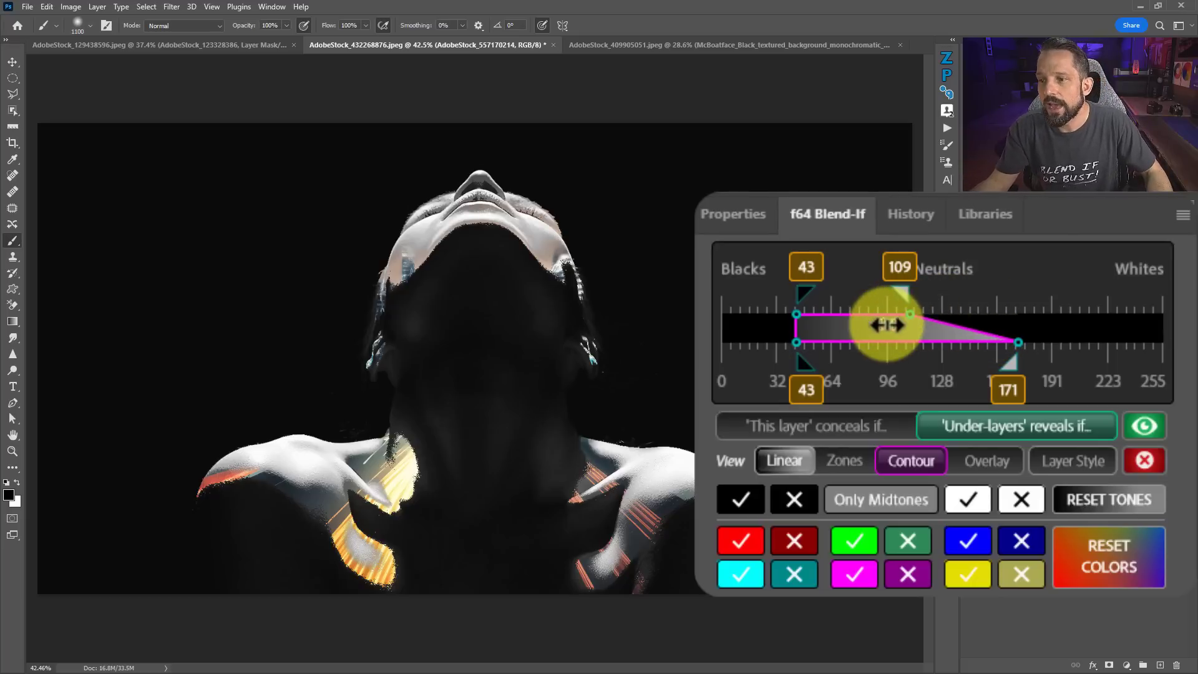
{"action": "left_click_drag", "start_coordinate": [850, 337], "coordinate": [727, 361]}
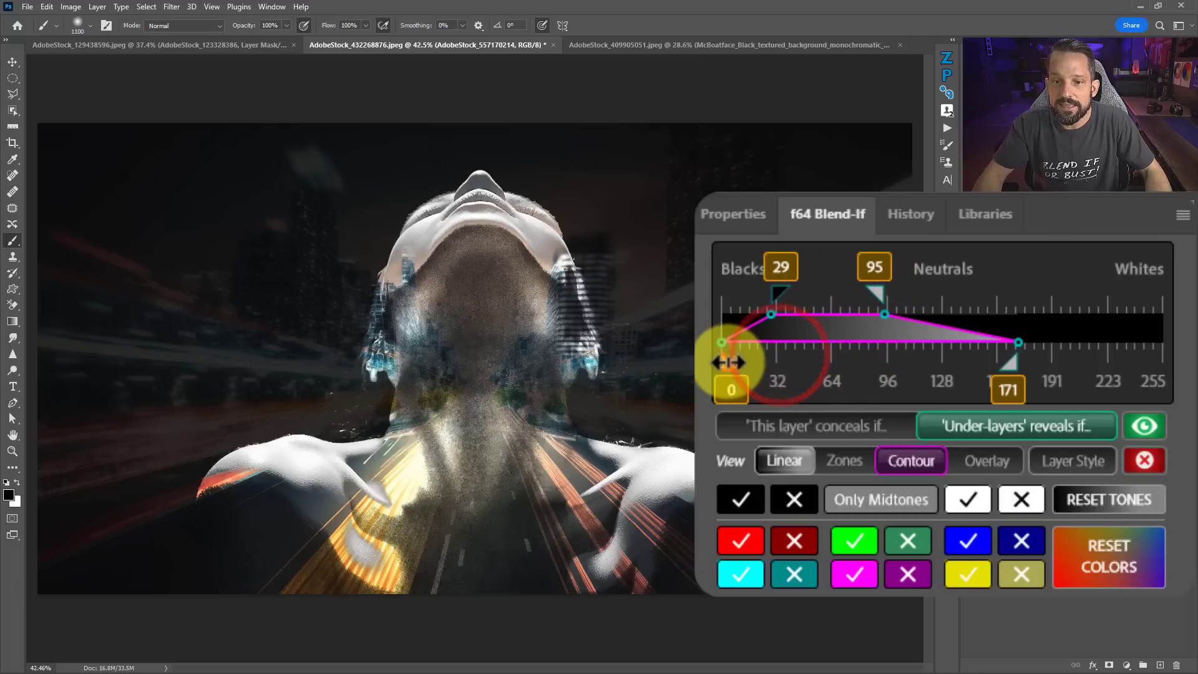
Step: Reset the top dark point to 0, lower the midtone point, and extend the falloff to about 191
{"action": "left_click", "coordinate": [774, 291]}
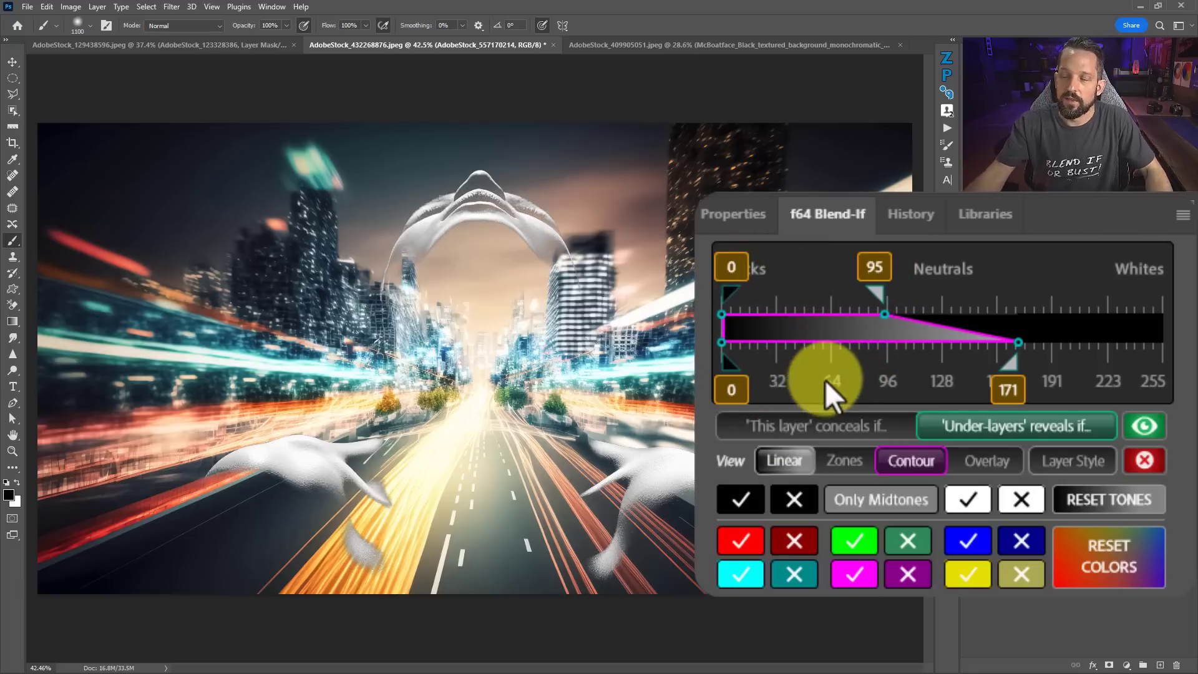
{"action": "left_click_drag", "start_coordinate": [879, 304], "coordinate": [845, 301]}
{"action": "left_click_drag", "start_coordinate": [1009, 362], "coordinate": [1056, 376]}
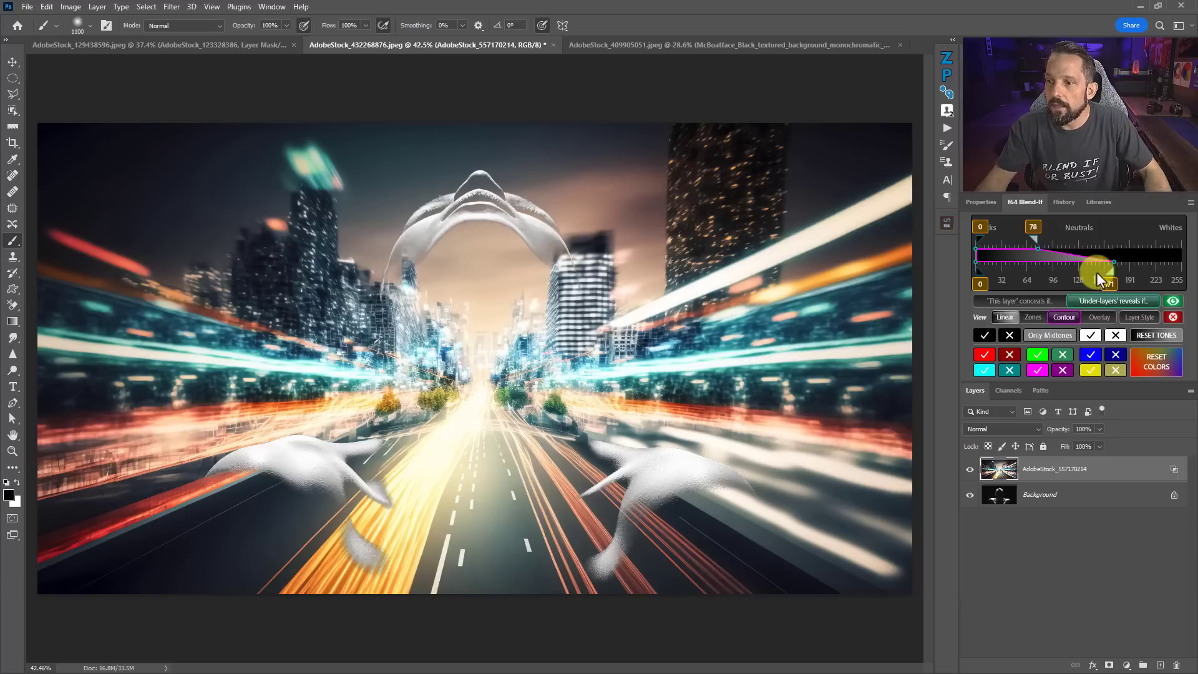
{"action": "left_click_drag", "start_coordinate": [1132, 277], "coordinate": [1133, 277]}
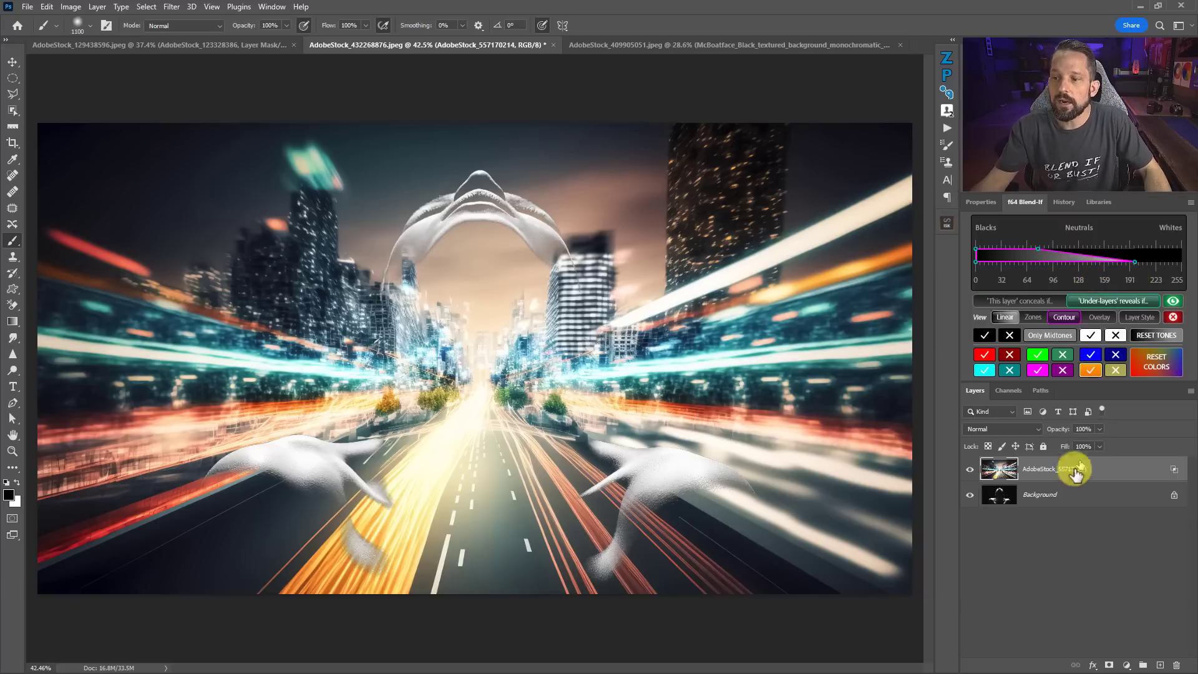
Step: Drop the city layer to 77% opacity, briefly try it desaturated, then undo back to colour
{"action": "left_click_drag", "start_coordinate": [1096, 447], "coordinate": [1087, 439]}
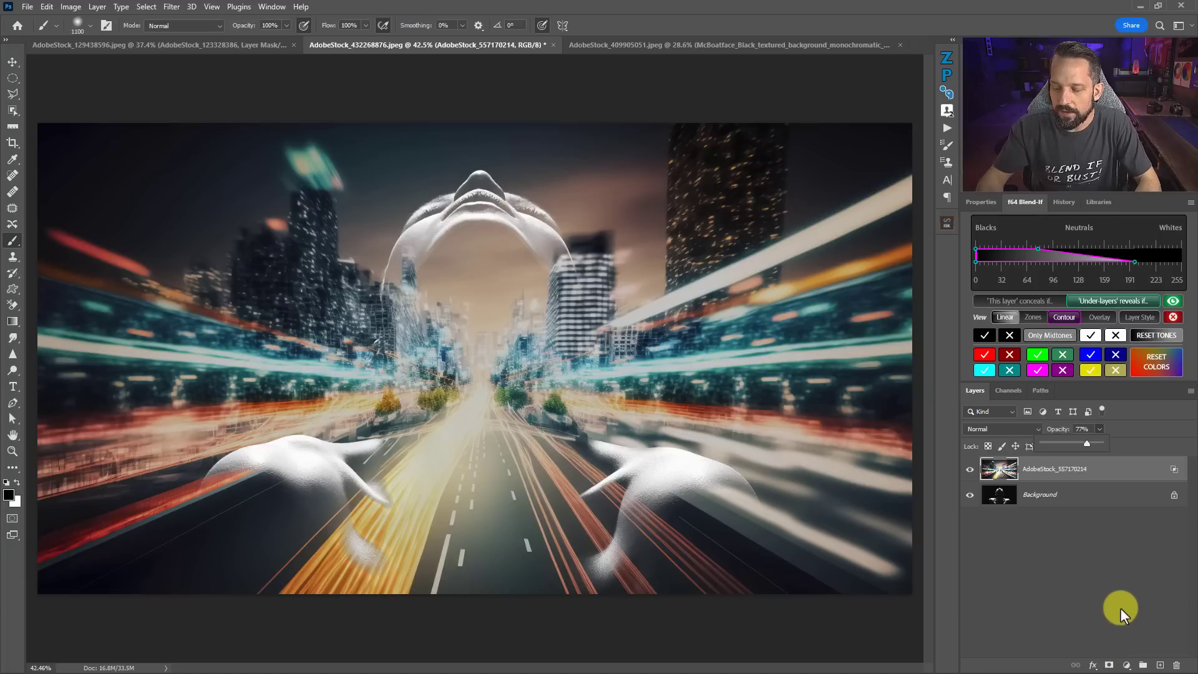
{"action": "key", "text": "ctrl+shift+u"}
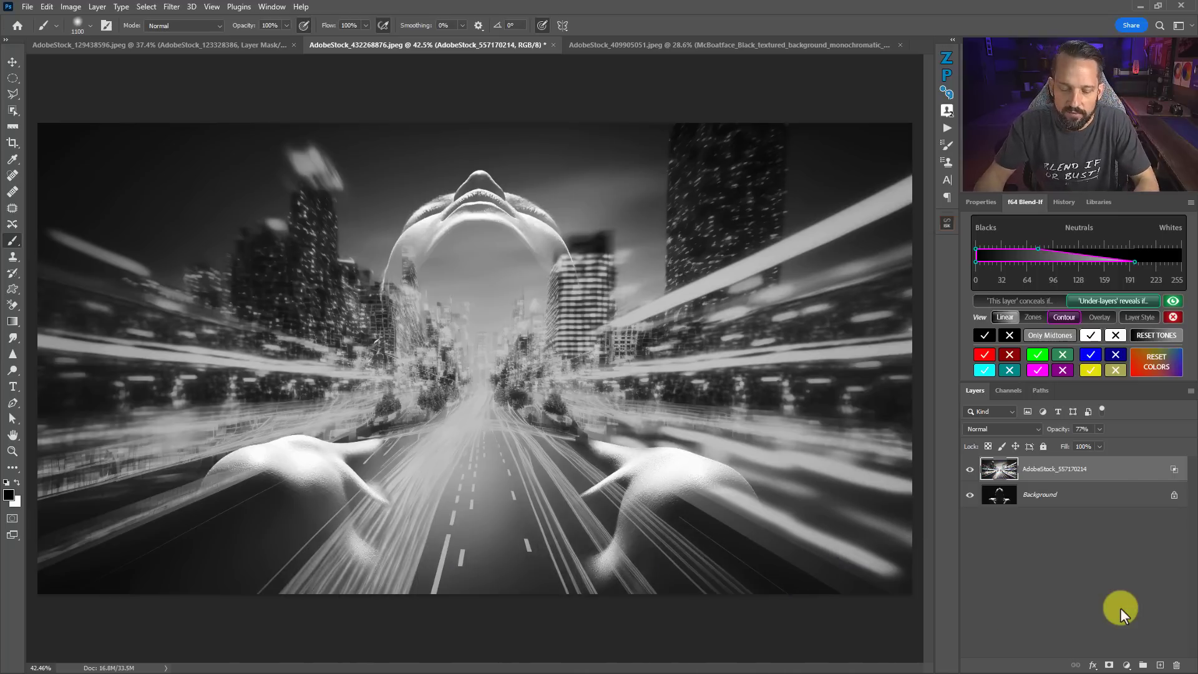
{"action": "key", "text": "ctrl+z"}
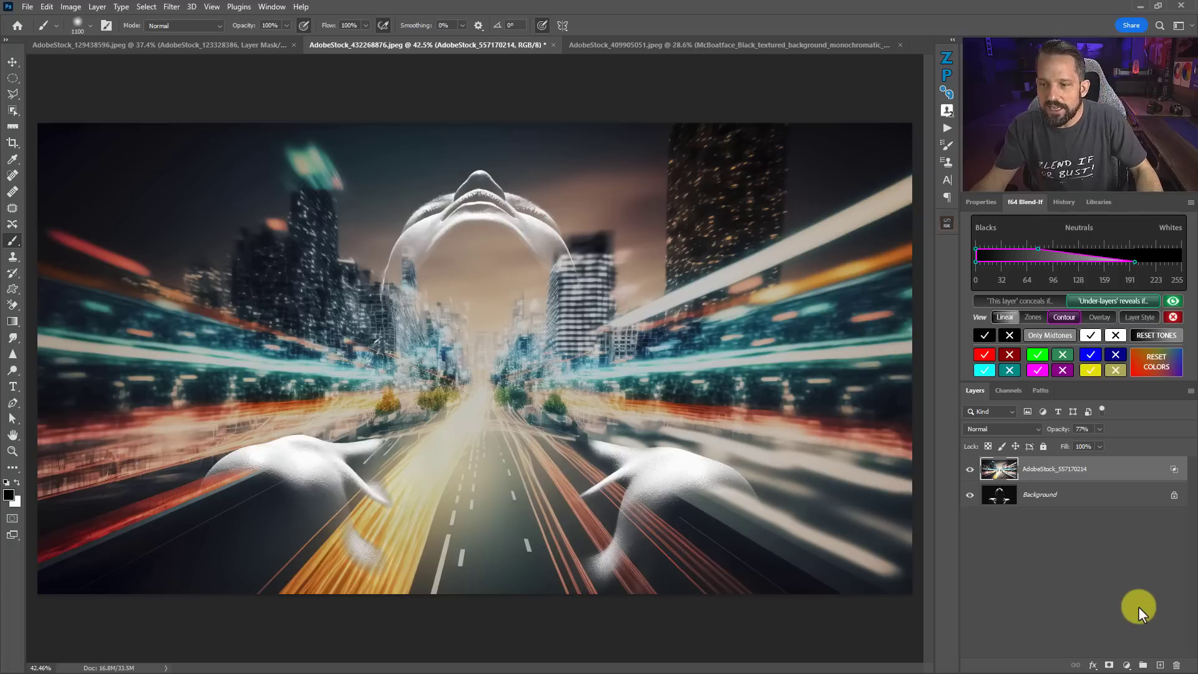
Step: Add a Gradient Map adjustment layer, keeping the Perceptual method for now
{"action": "left_click", "coordinate": [1126, 665]}
{"action": "left_click", "coordinate": [1123, 647]}
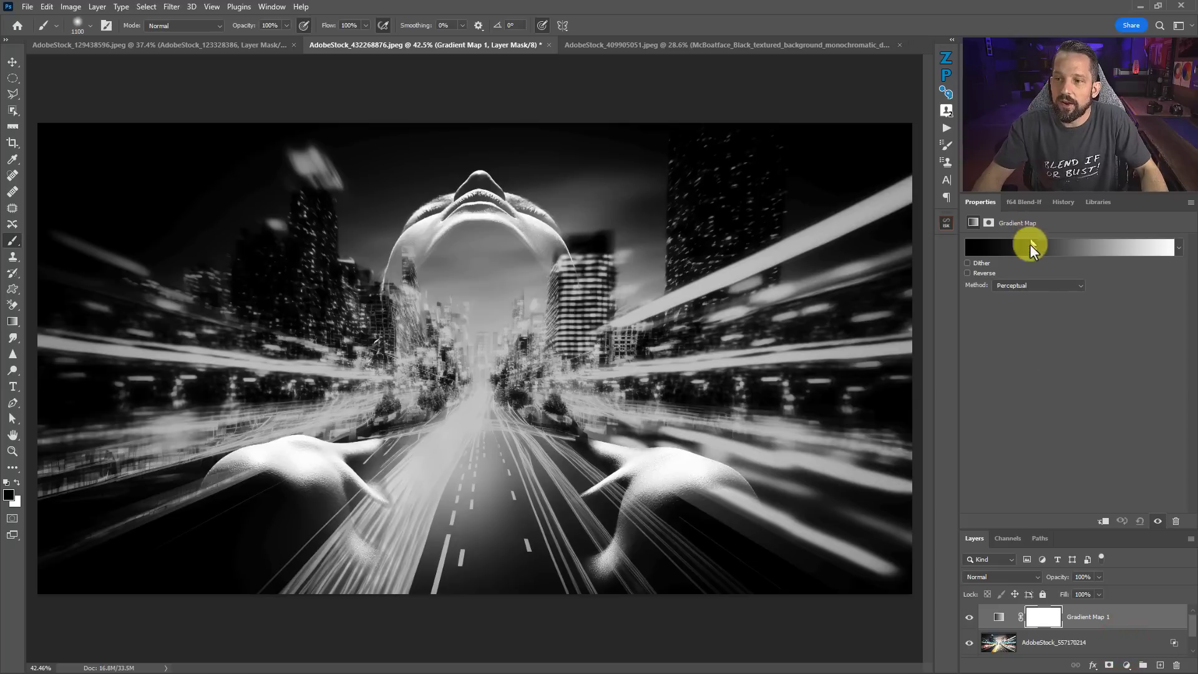
{"action": "left_click", "coordinate": [1038, 286]}
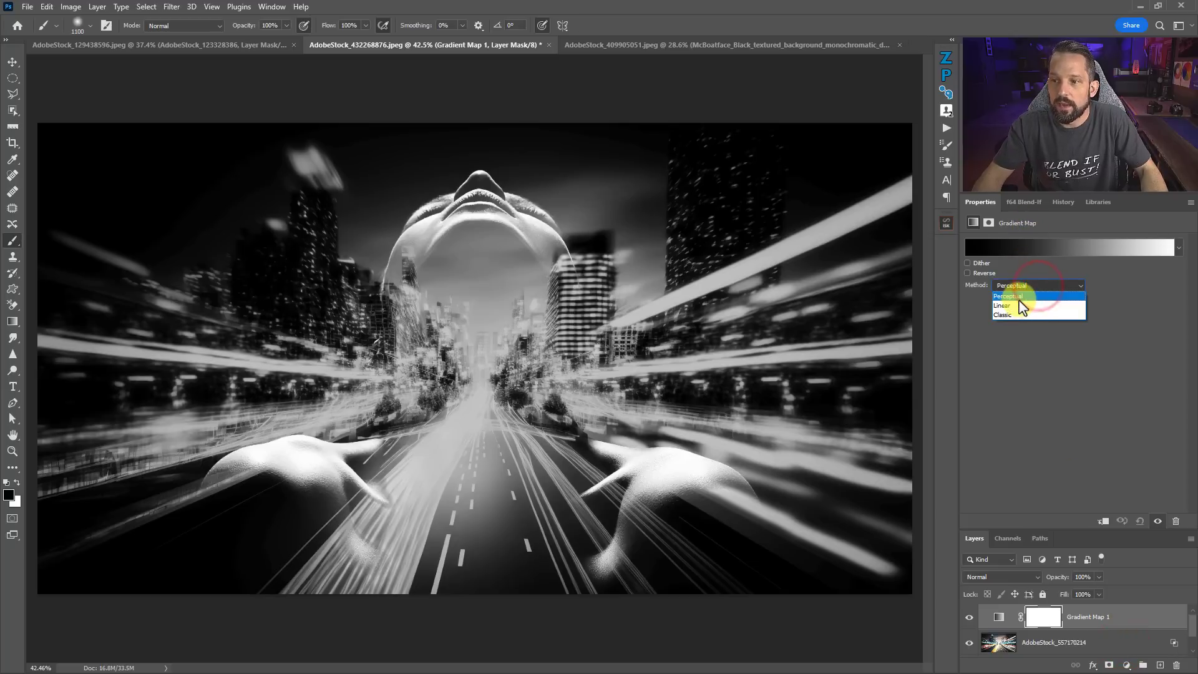
{"action": "left_click", "coordinate": [1016, 297]}
Step: Clip the Gradient Map to the city layer and hide the city layer
{"action": "scroll", "coordinate": [1013, 285], "scroll_direction": "down", "scroll_amount": 1}
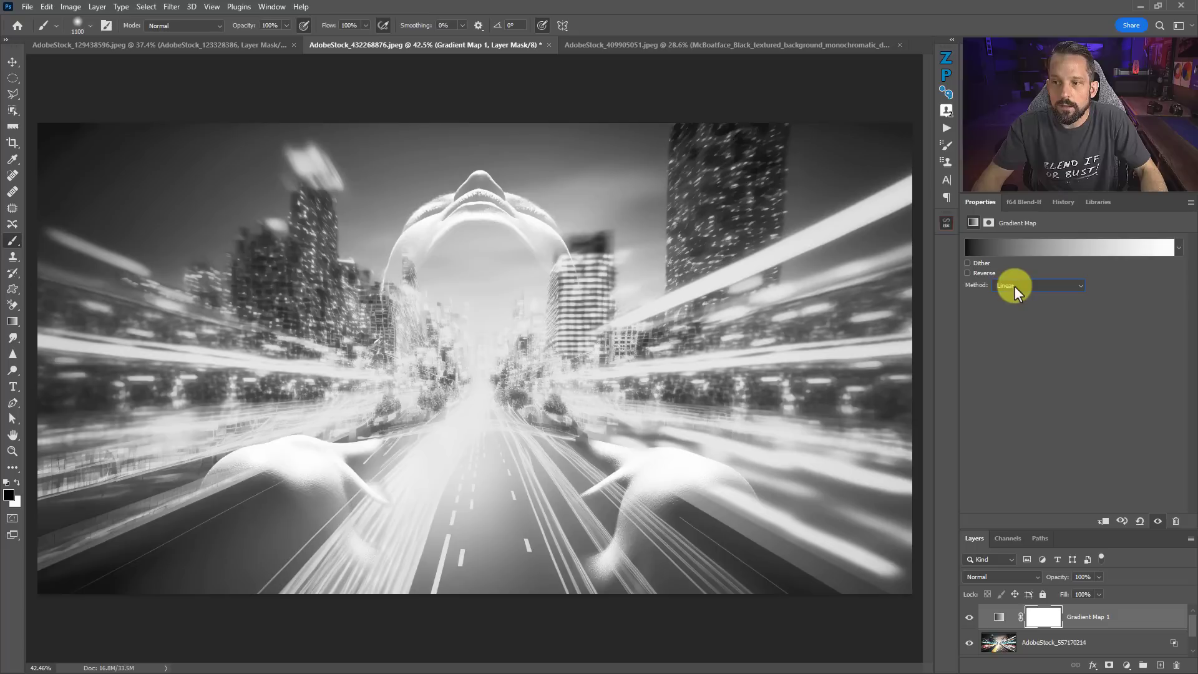
{"action": "scroll", "coordinate": [1013, 287], "scroll_direction": "down", "scroll_amount": 1}
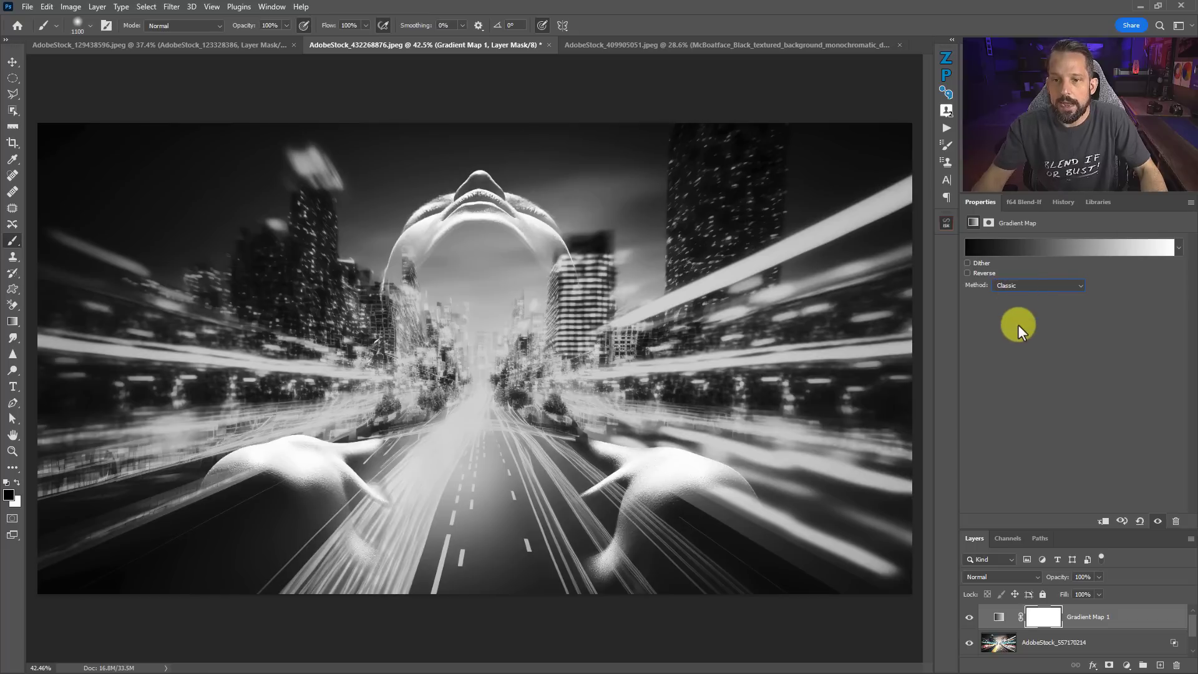
{"action": "left_click", "coordinate": [997, 617]}
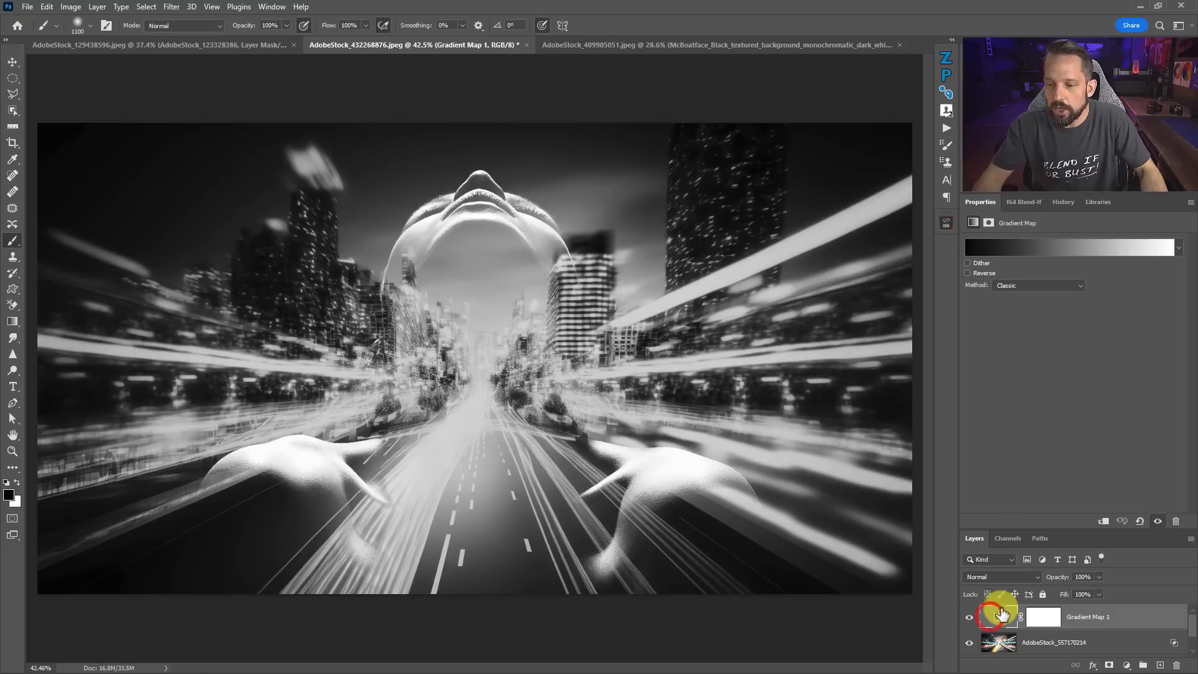
{"action": "mouse_move", "coordinate": [1000, 614]}
{"action": "left_mouse_down"}
{"action": "mouse_move", "coordinate": [1008, 640]}
{"action": "mouse_move", "coordinate": [1001, 624]}
{"action": "left_mouse_up"}
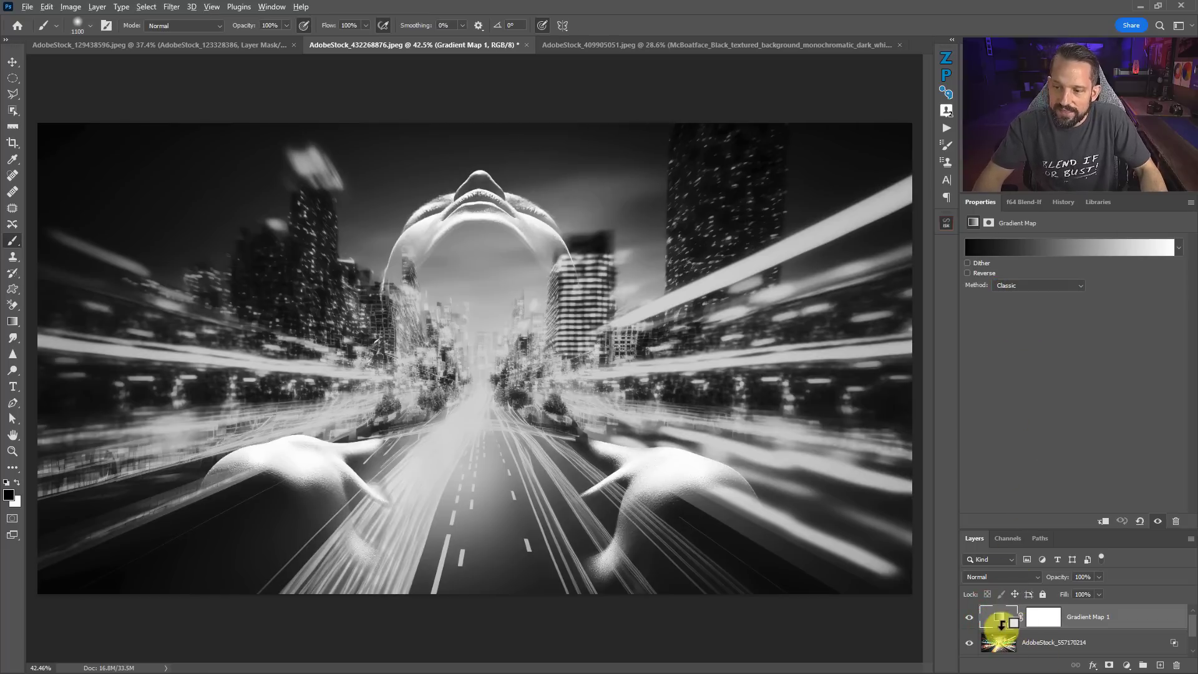
{"action": "left_click", "coordinate": [1001, 624], "text": "alt"}
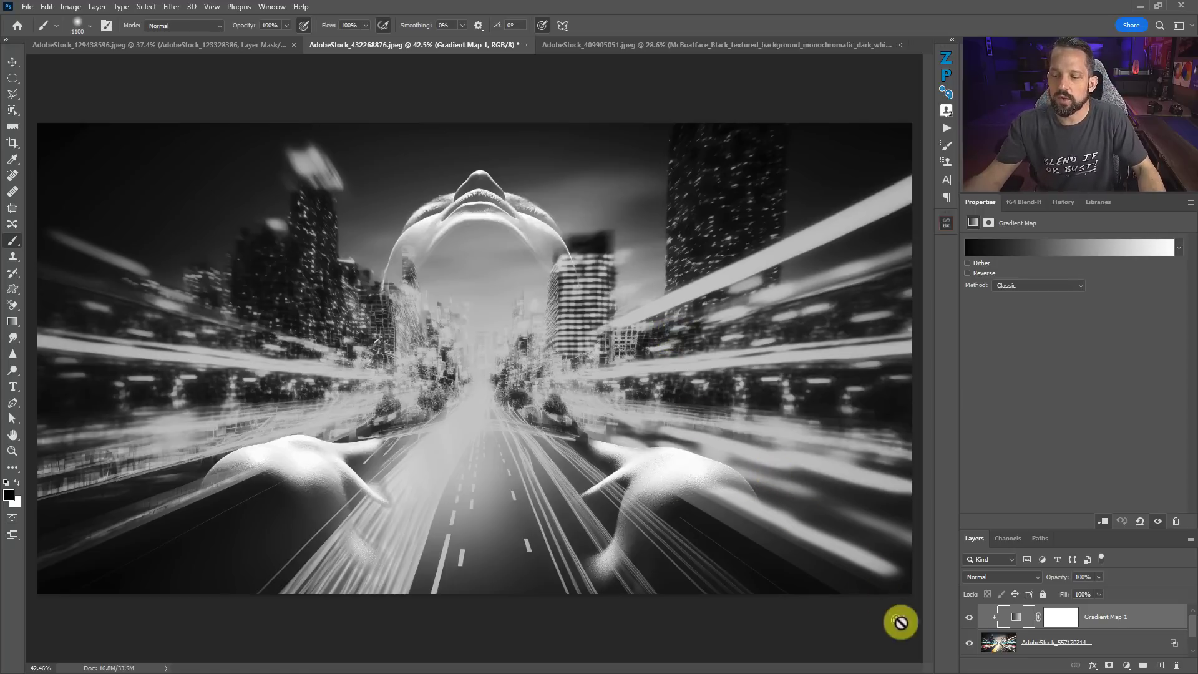
{"action": "left_click_drag", "start_coordinate": [969, 644], "coordinate": [967, 625]}
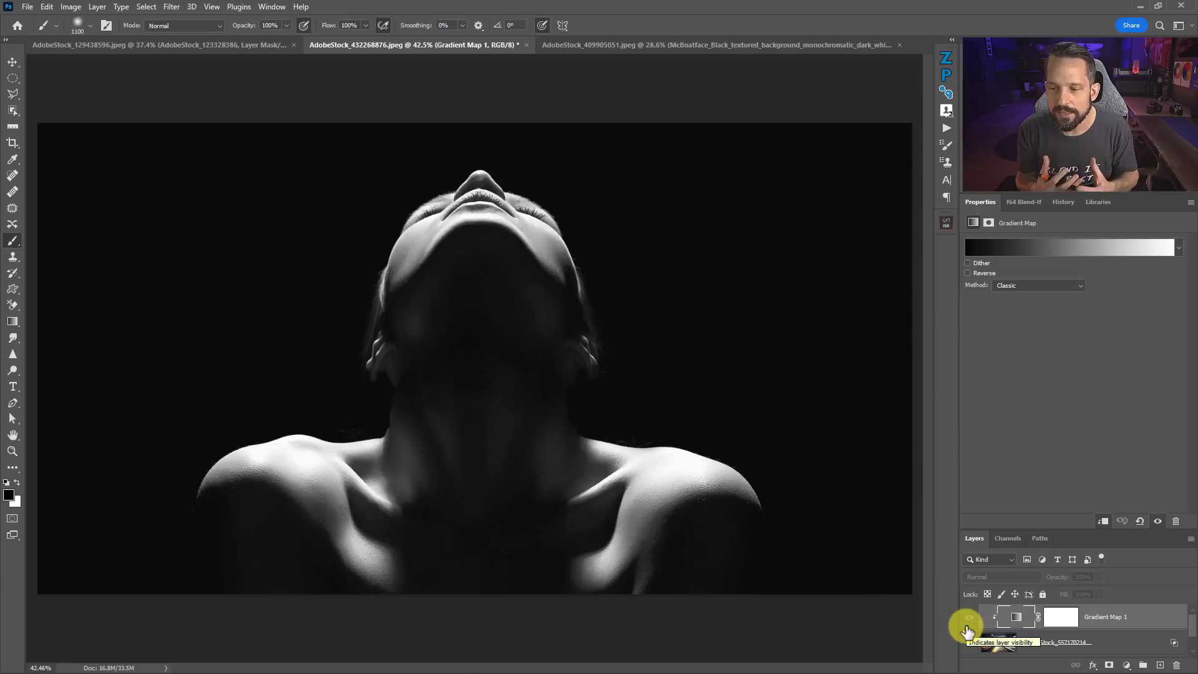
Step: Turn the AdobeStock_557170214 city layer back on, select it, and open the f64 Blend-If tab
{"action": "left_click", "coordinate": [967, 624]}
{"action": "left_click", "coordinate": [969, 644]}
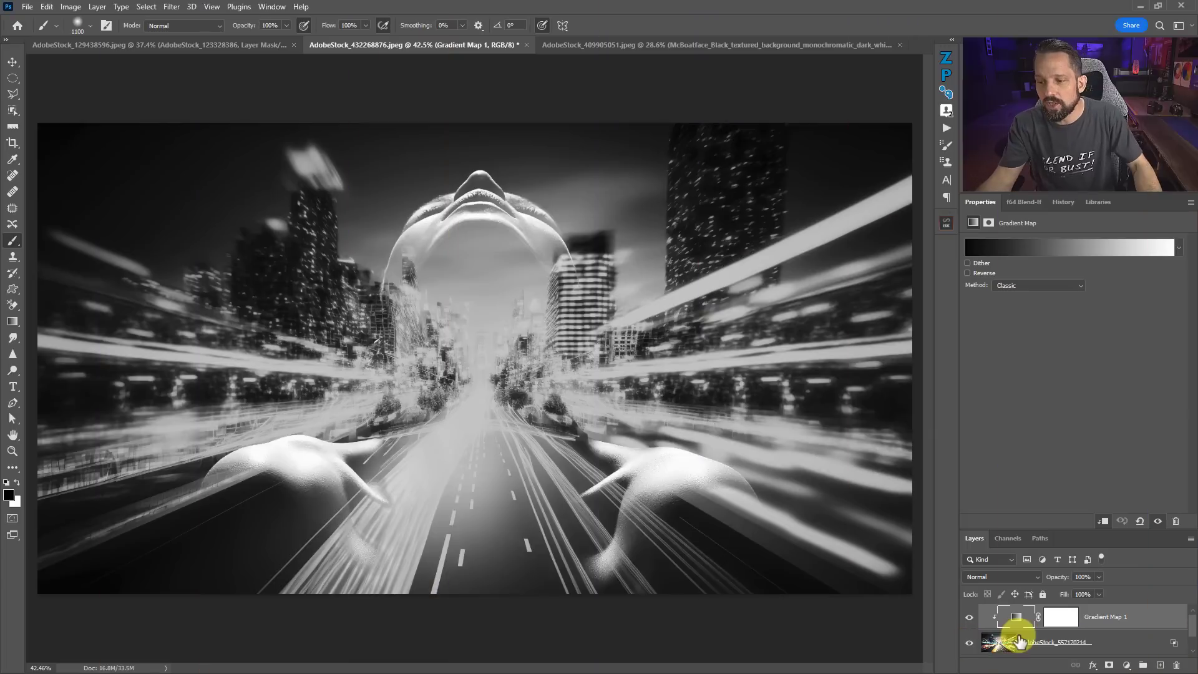
{"action": "left_click", "coordinate": [1029, 642]}
{"action": "left_click", "coordinate": [1021, 201]}
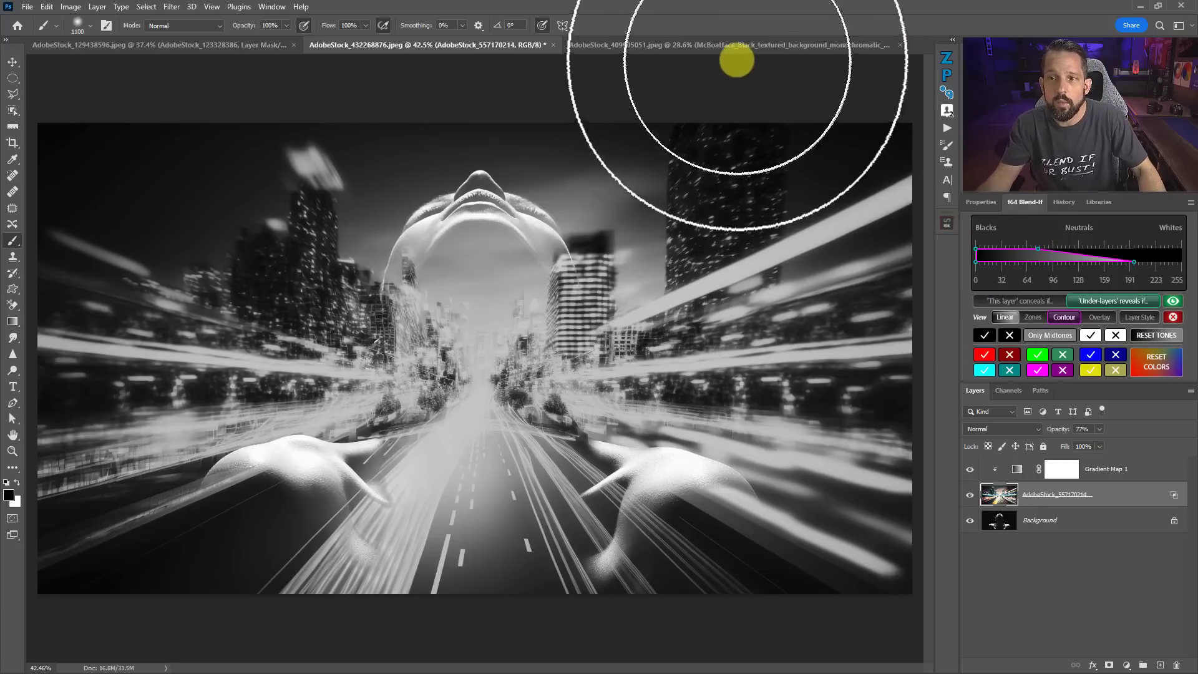
Step: Switch to the AdobeStock_409905051 document, compare the rock texture on and off, and open its Blend-If tab
{"action": "left_click", "coordinate": [634, 43]}
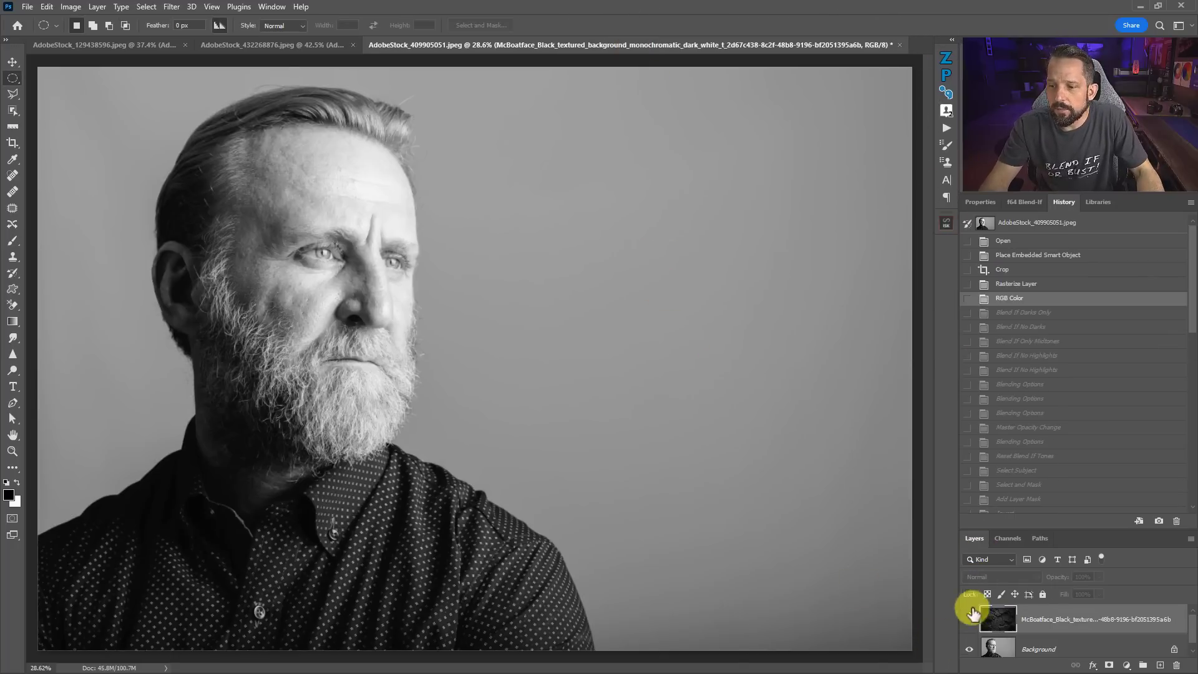
{"action": "left_click", "coordinate": [970, 619]}
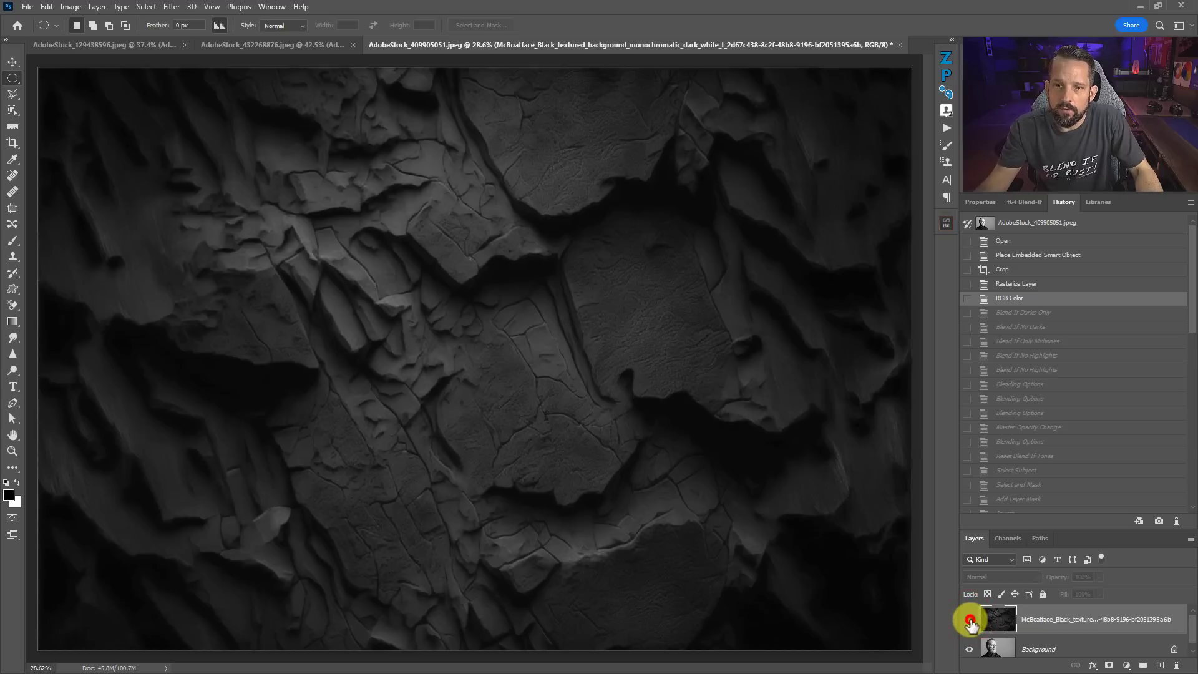
{"action": "left_click", "coordinate": [969, 620]}
{"action": "left_click", "coordinate": [971, 621]}
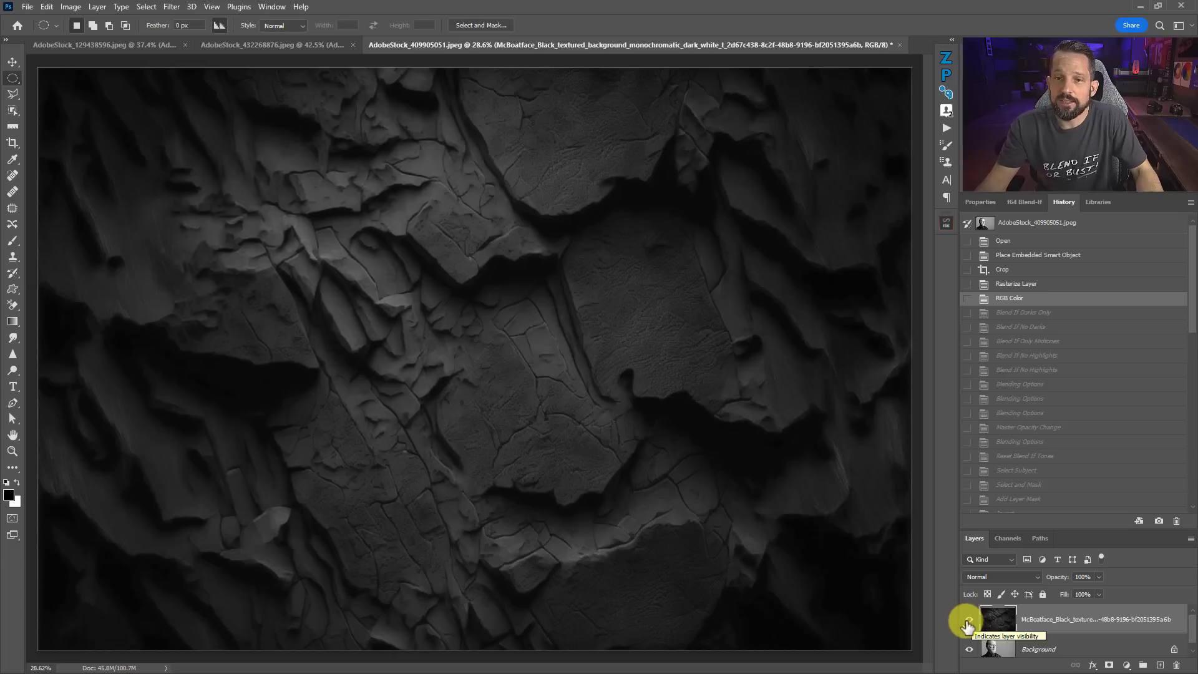
{"action": "left_click", "coordinate": [968, 620]}
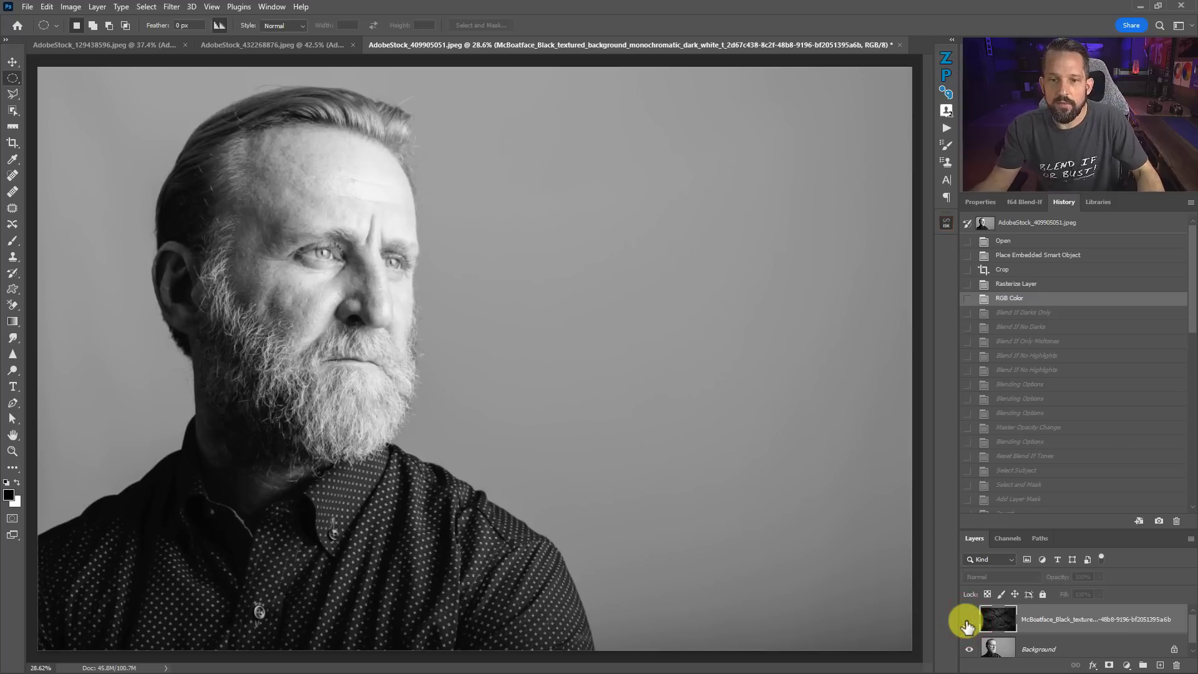
{"action": "left_click", "coordinate": [969, 620]}
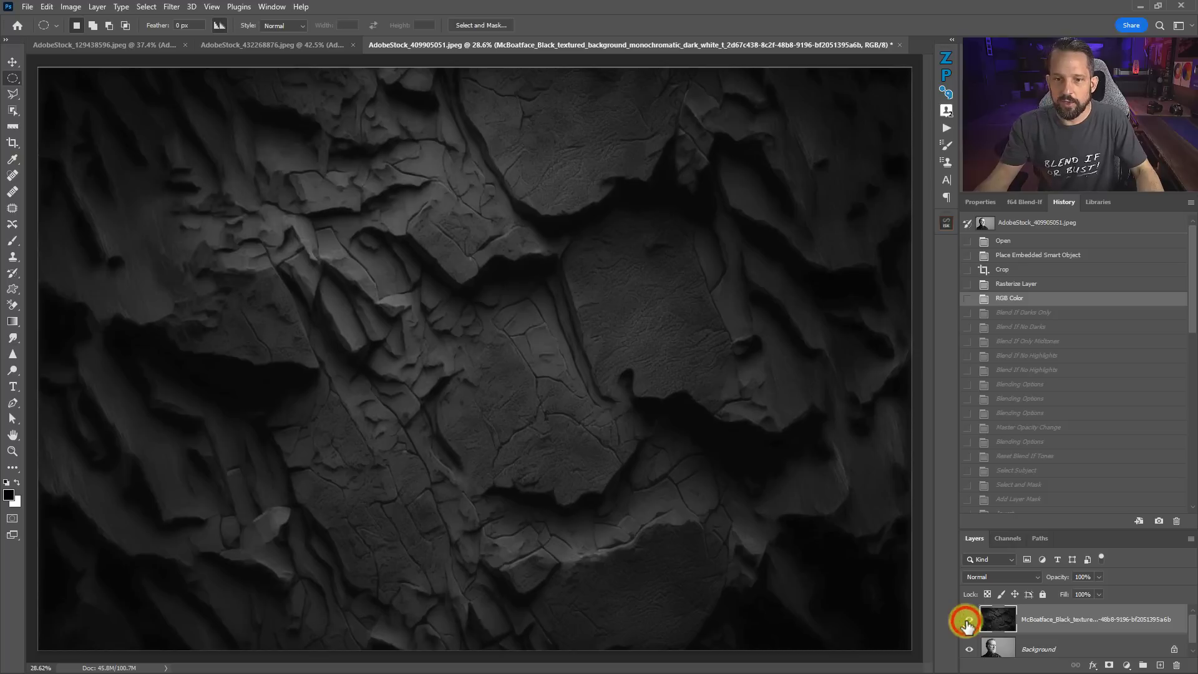
{"action": "left_click", "coordinate": [1025, 202]}
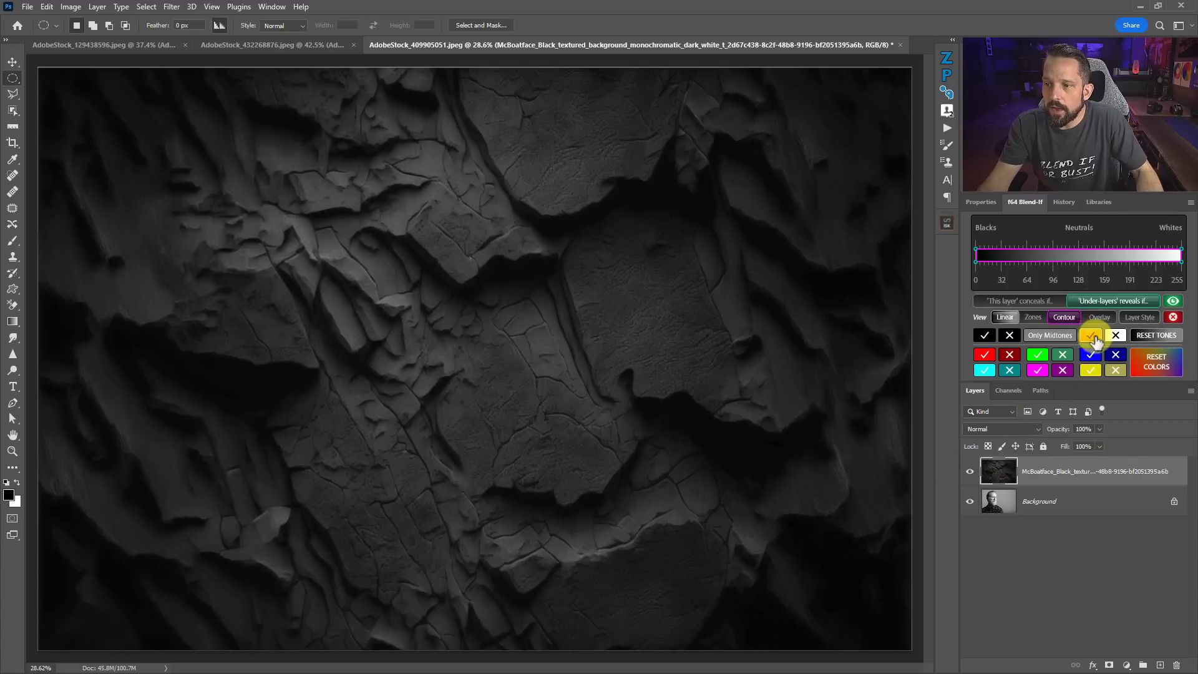
Step: Toggle the rock texture layer off and on to compare it with the portrait
{"action": "left_click", "coordinate": [969, 472]}
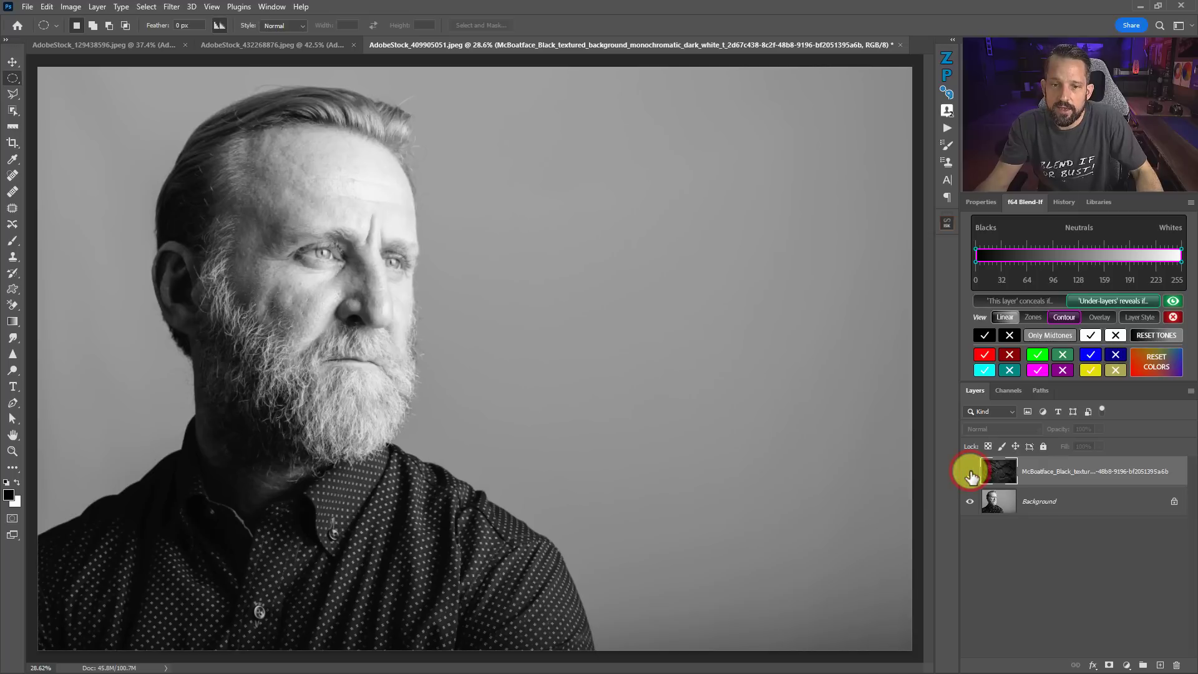
{"action": "left_click", "coordinate": [970, 472]}
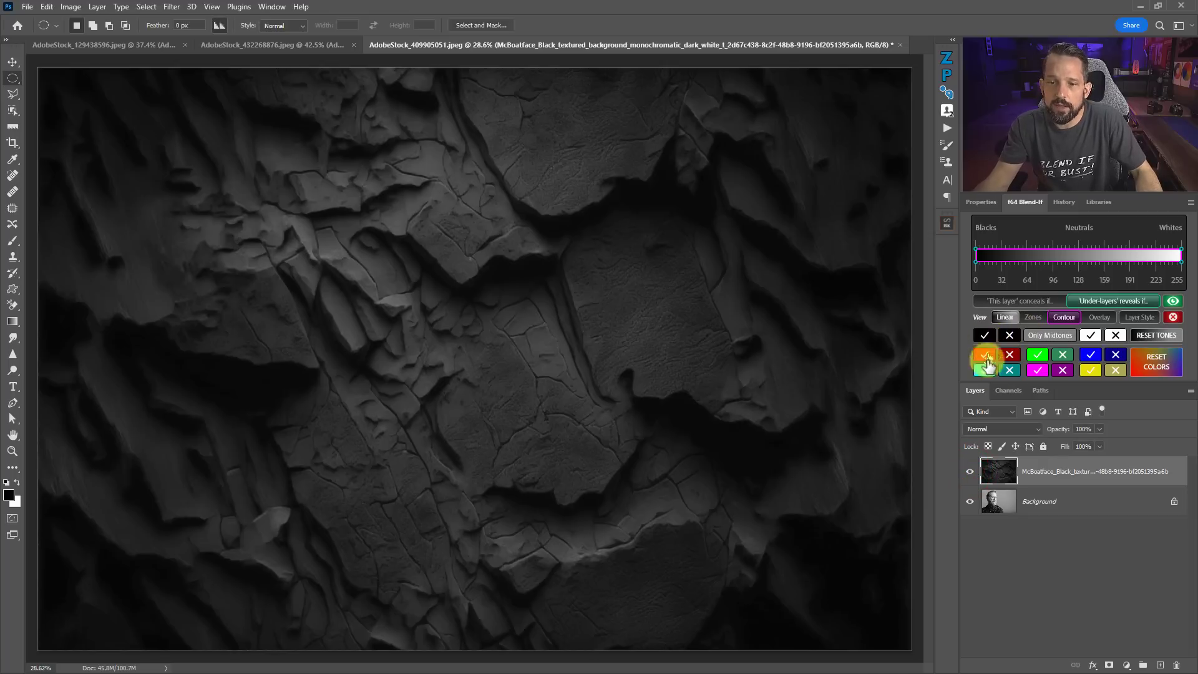
{"action": "key", "text": "ctrl+comma"}
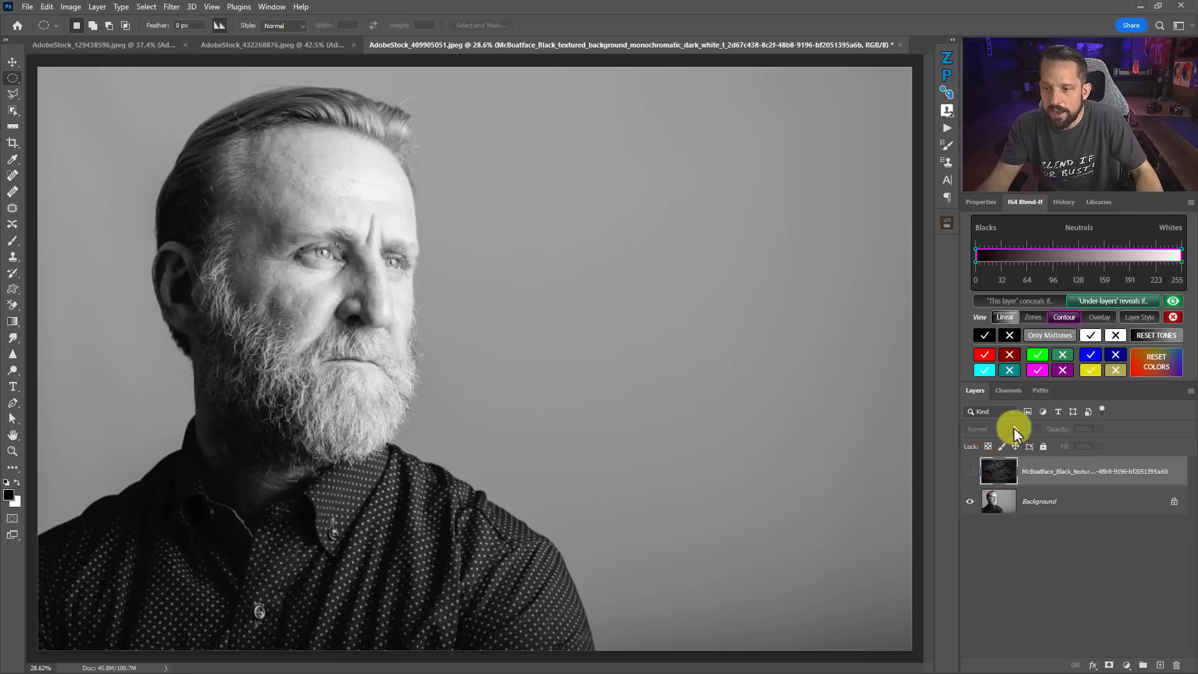
{"action": "left_click", "coordinate": [969, 474]}
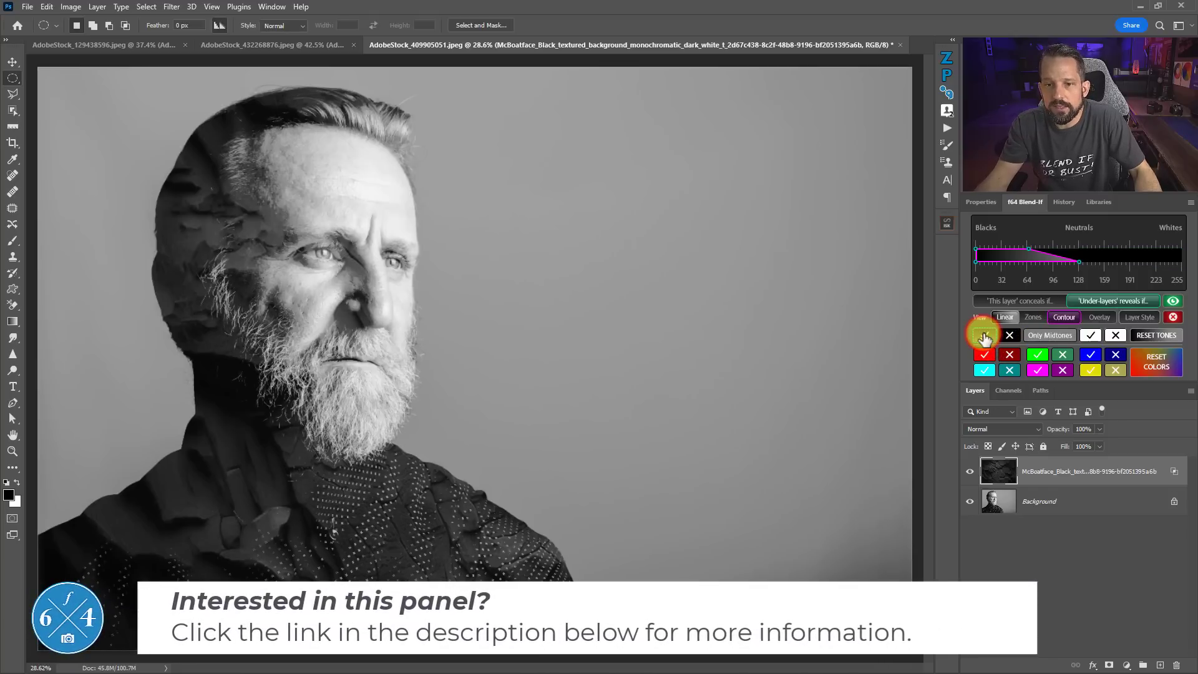
Step: Try the Blend-If blacks, rising ramp, midtones and highlights presets, ending on the descending shadows ramp
{"action": "left_click", "coordinate": [985, 337]}
{"action": "left_click", "coordinate": [1009, 335]}
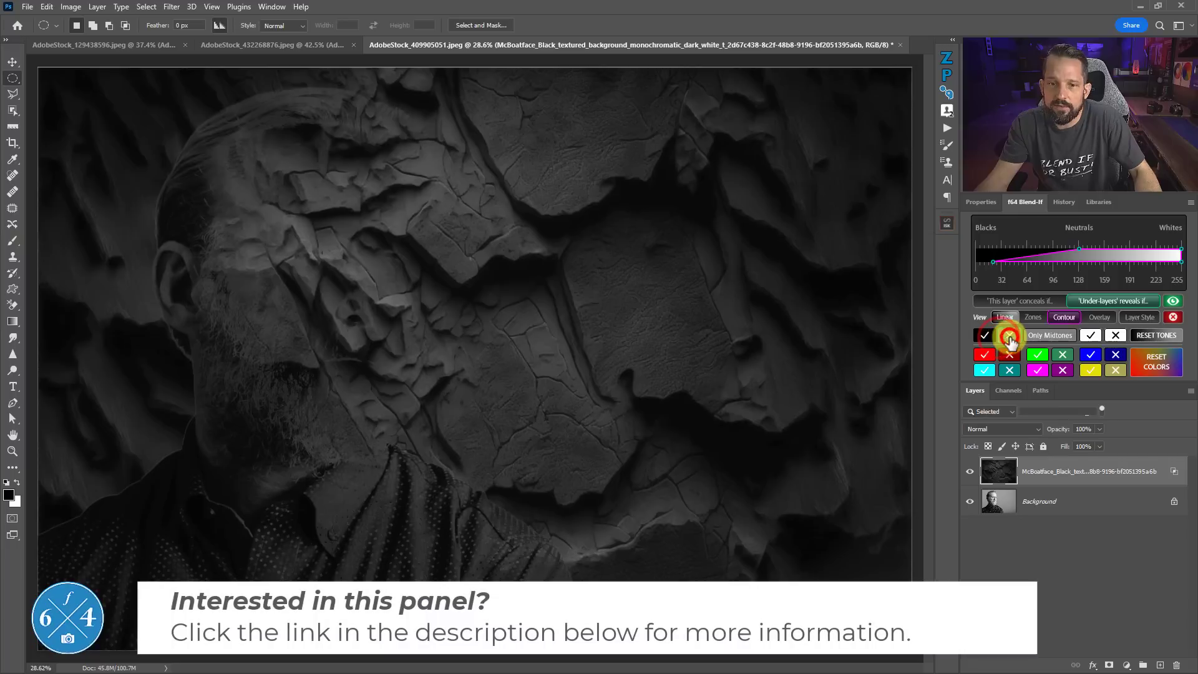
{"action": "left_click", "coordinate": [984, 337]}
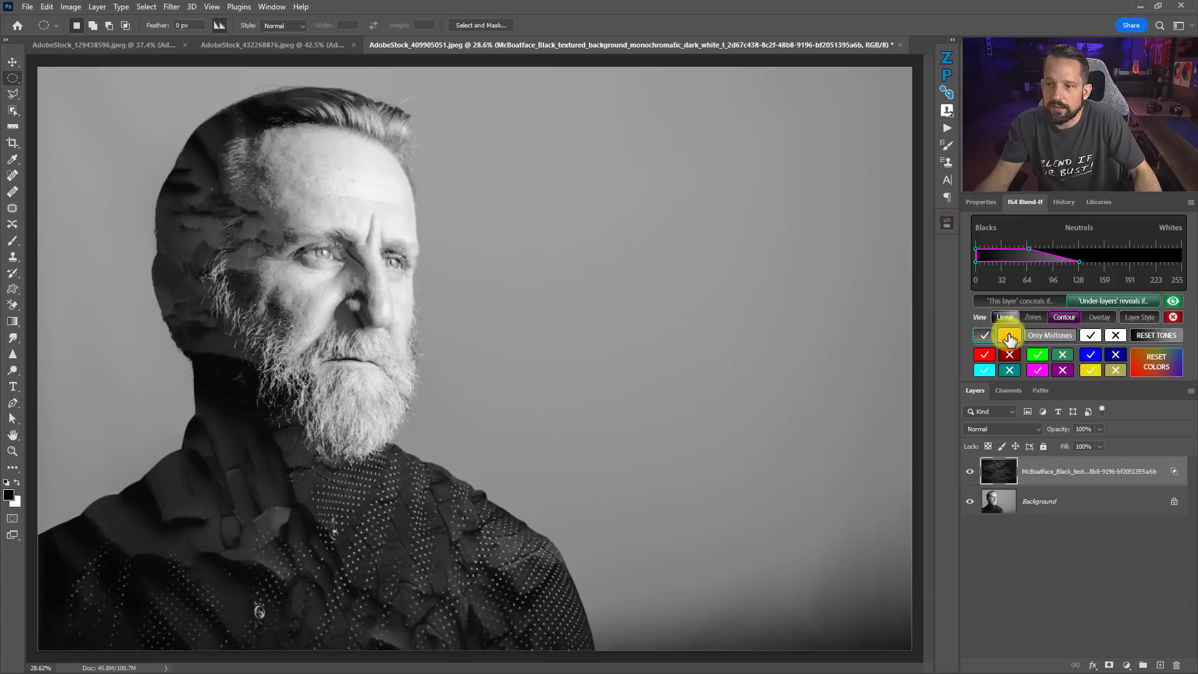
{"action": "left_click", "coordinate": [1009, 337]}
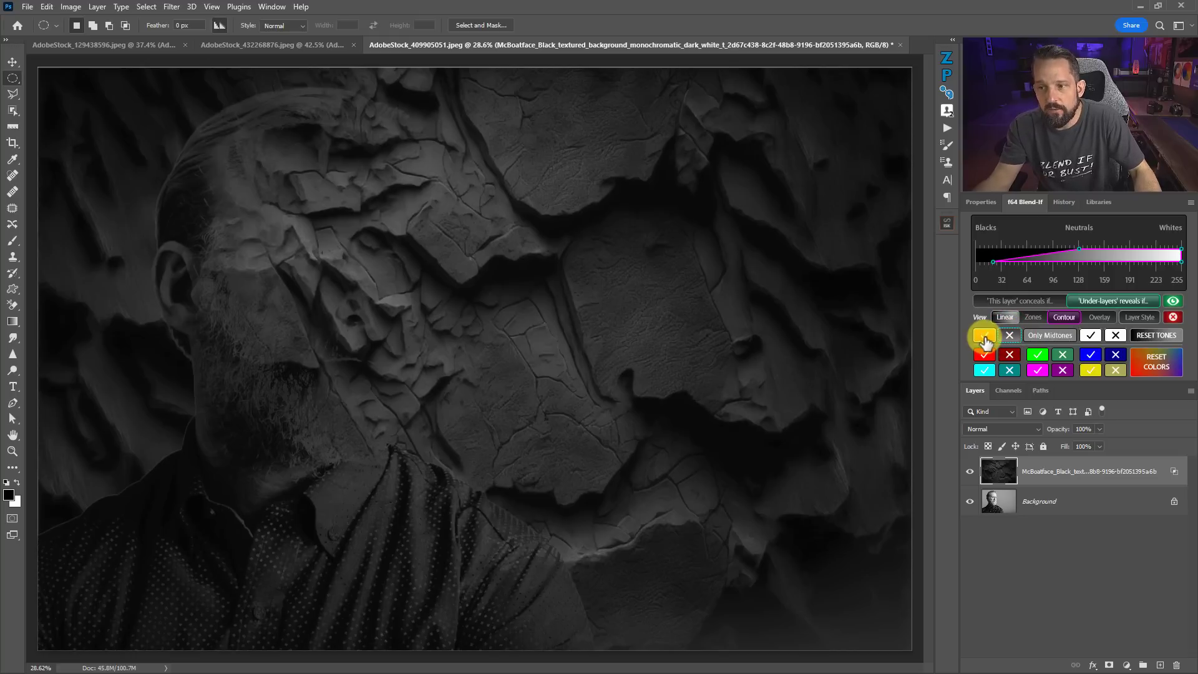
{"action": "left_click", "coordinate": [1033, 338]}
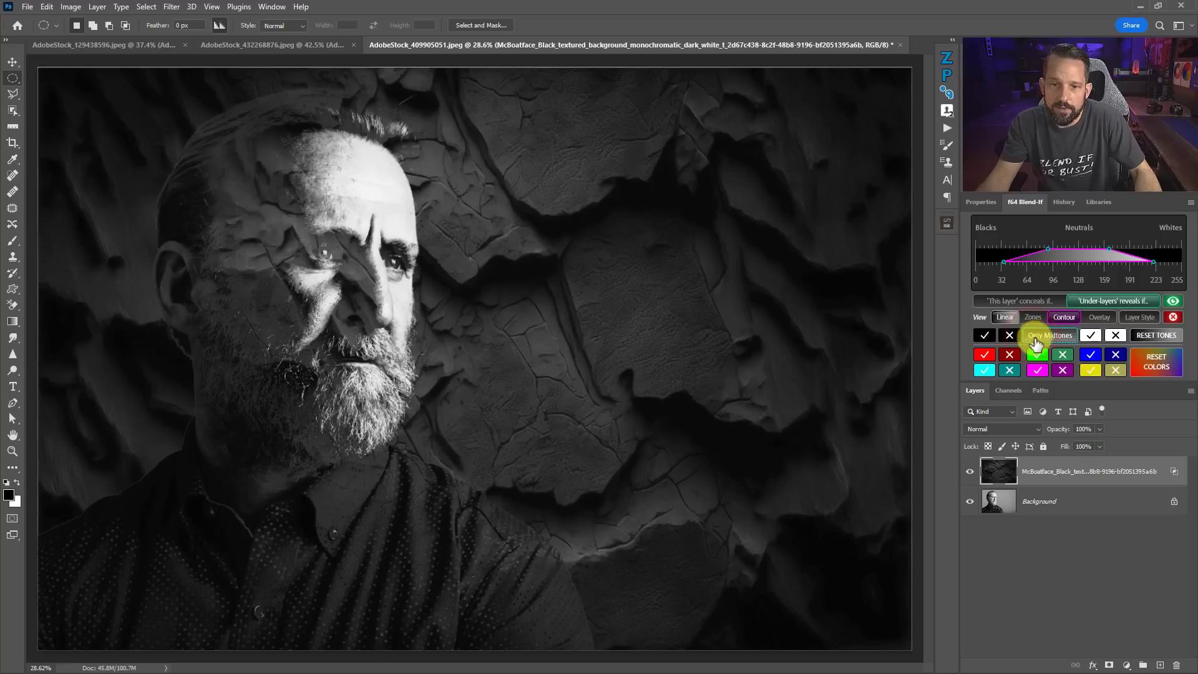
{"action": "left_click", "coordinate": [1095, 337]}
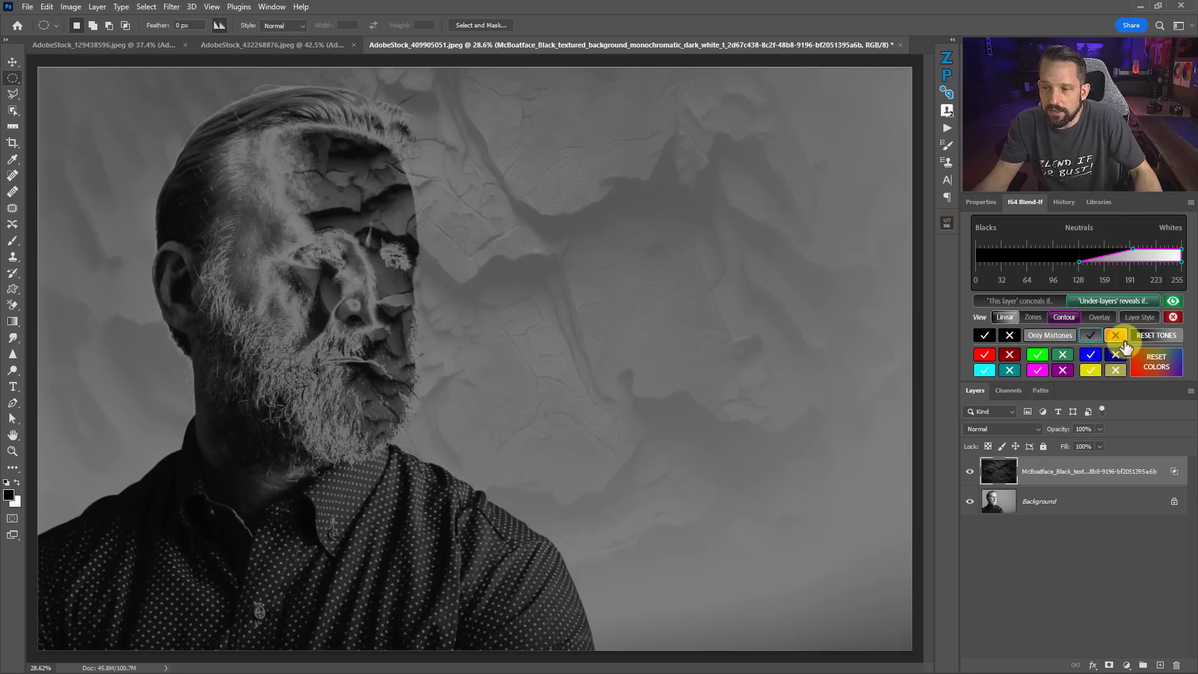
{"action": "left_click", "coordinate": [1116, 338]}
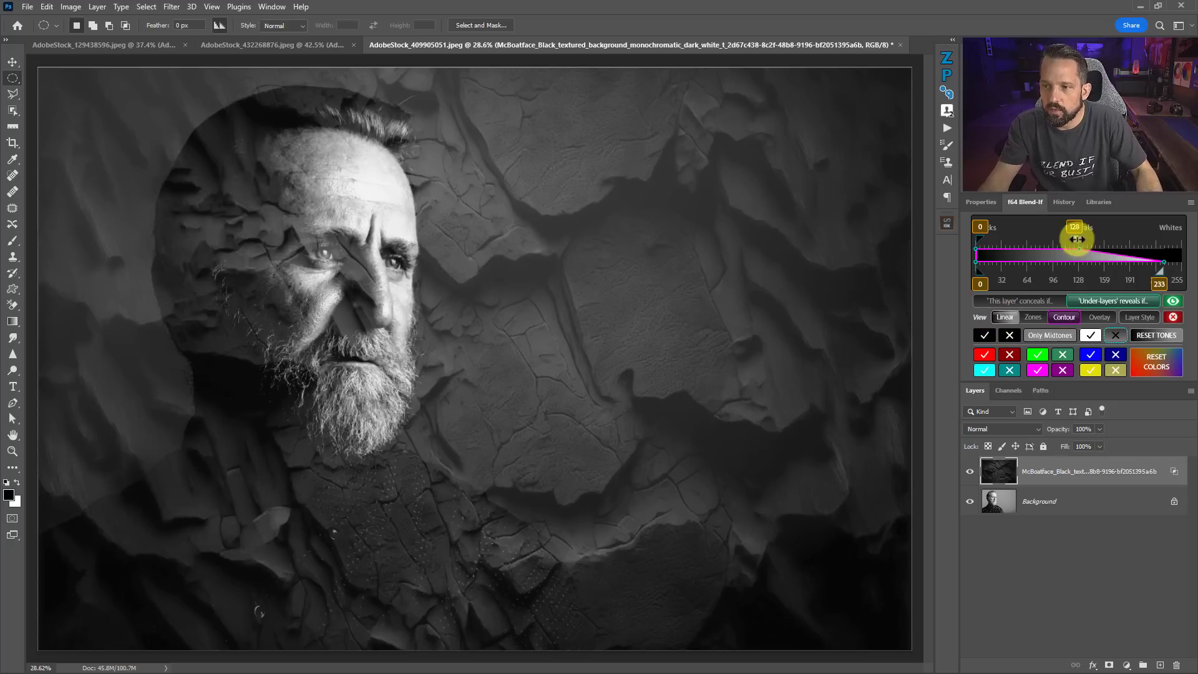
Step: Pull the Blend-If neutral points left to about 72 and 62, then shift the range to 100–131
{"action": "left_click_drag", "start_coordinate": [1073, 236], "coordinate": [1027, 236]}
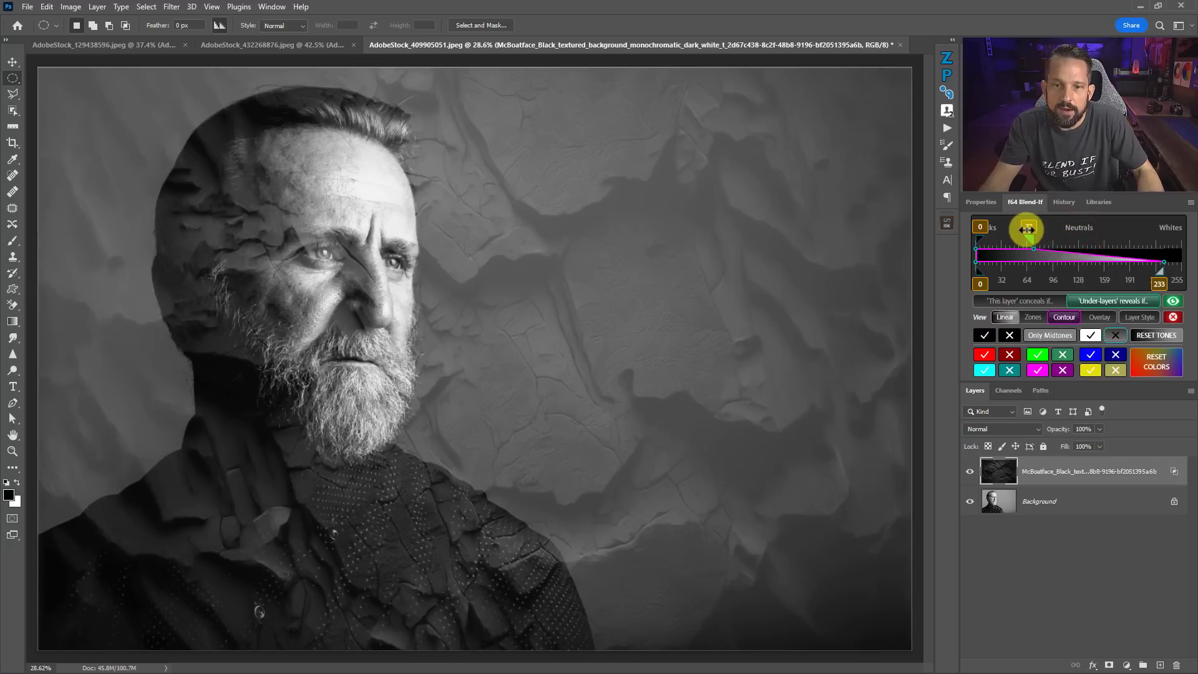
{"action": "mouse_move", "coordinate": [1033, 234]}
{"action": "left_mouse_down"}
{"action": "mouse_move", "coordinate": [987, 237]}
{"action": "mouse_move", "coordinate": [1019, 238]}
{"action": "left_mouse_up"}
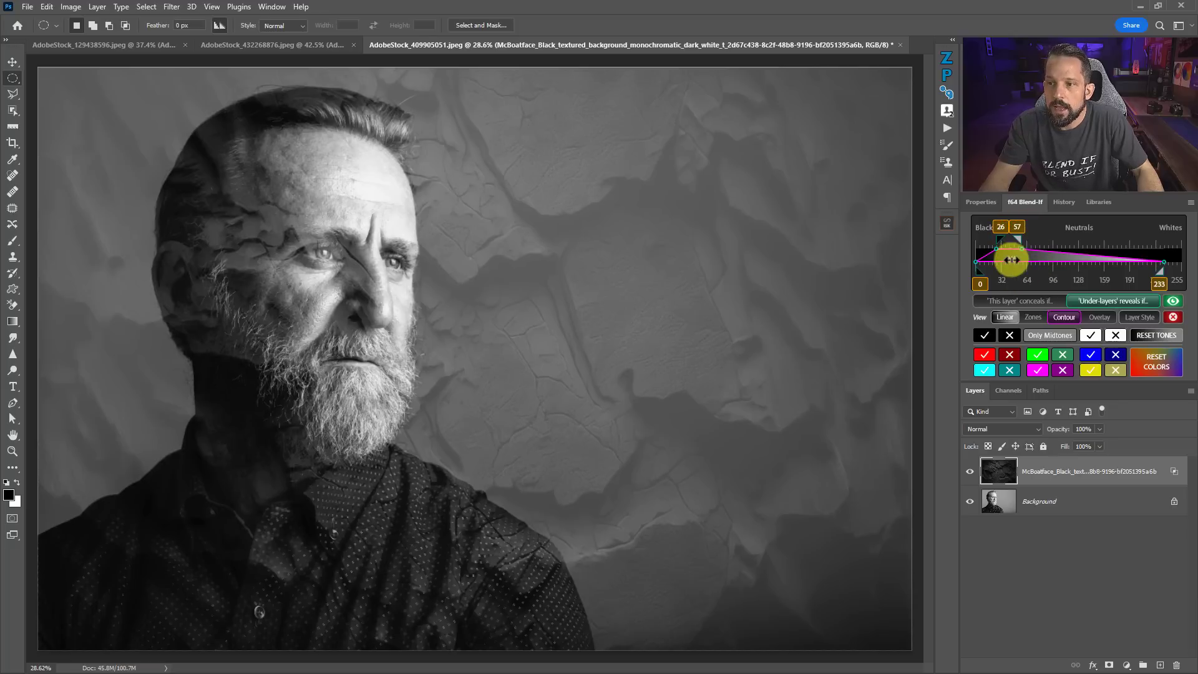
{"action": "left_click_drag", "start_coordinate": [1011, 256], "coordinate": [1051, 252]}
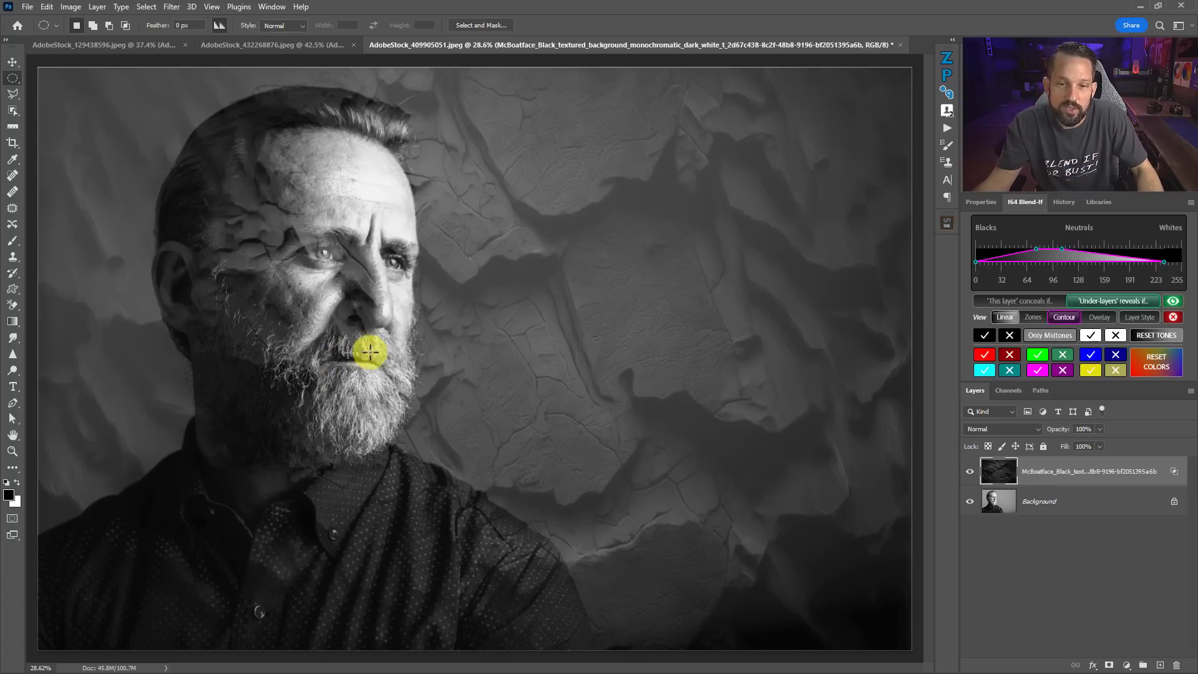
Step: Compare the rock texture on and off, then leave the texture layer hidden
{"action": "left_click", "coordinate": [970, 472]}
{"action": "left_click", "coordinate": [971, 472]}
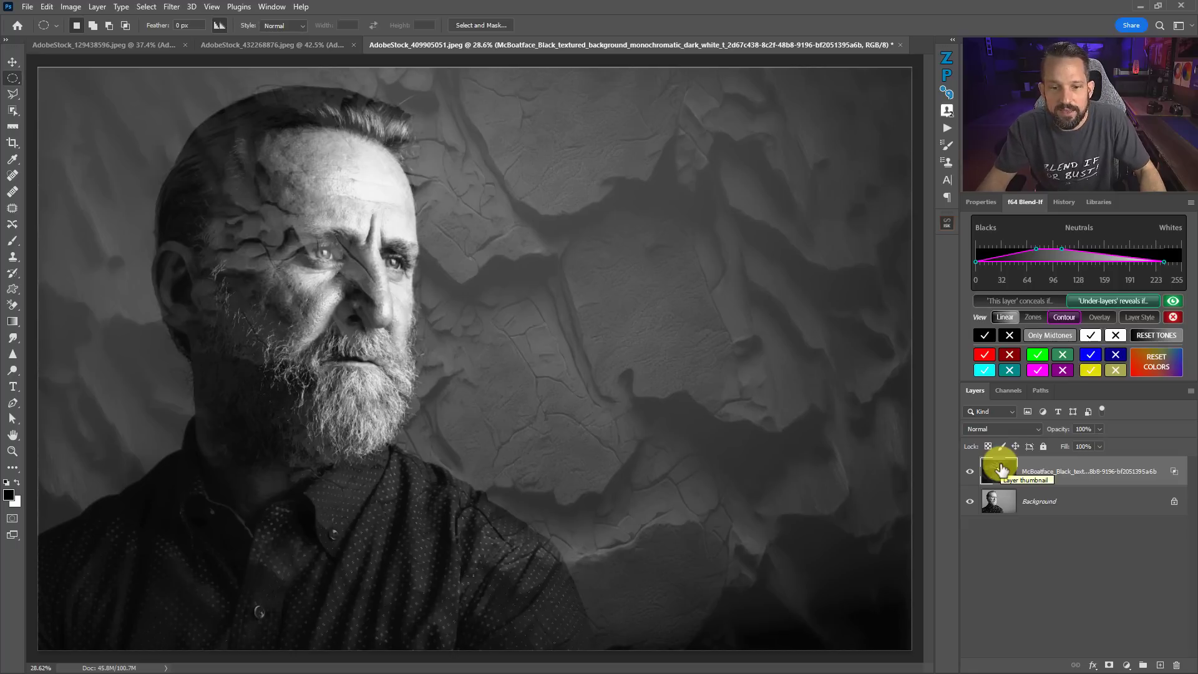
{"action": "left_click", "coordinate": [969, 476]}
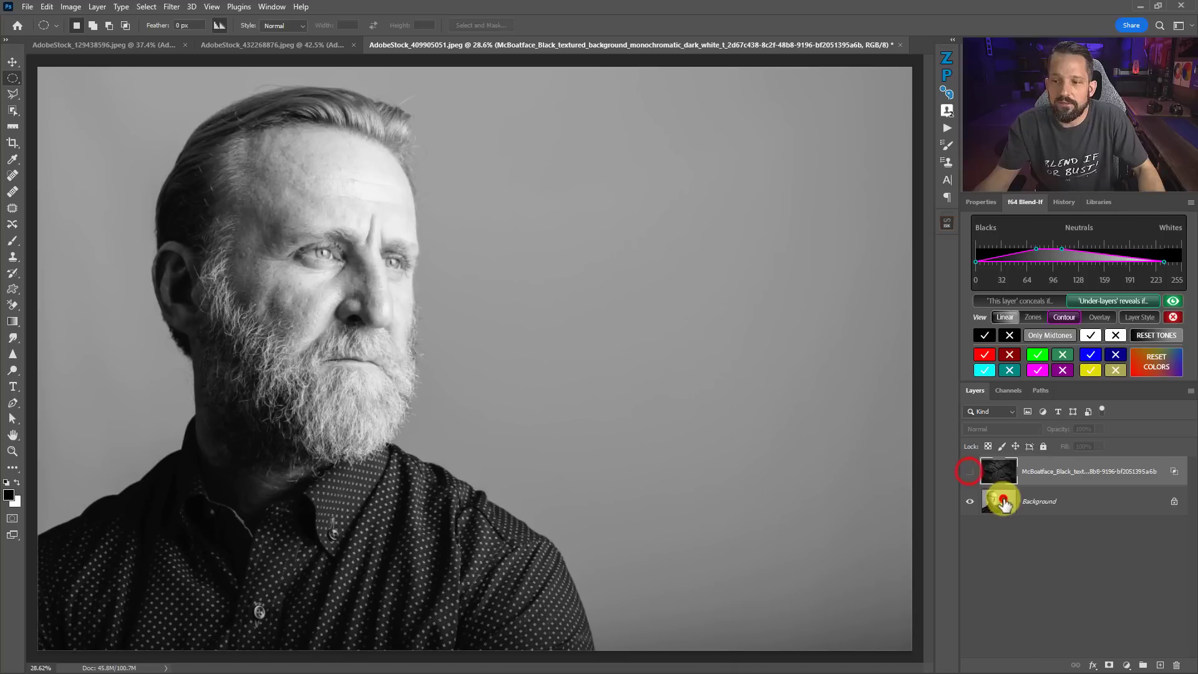
Step: On the Background layer, select the bearded man with Select > Subject
{"action": "left_click", "coordinate": [998, 500]}
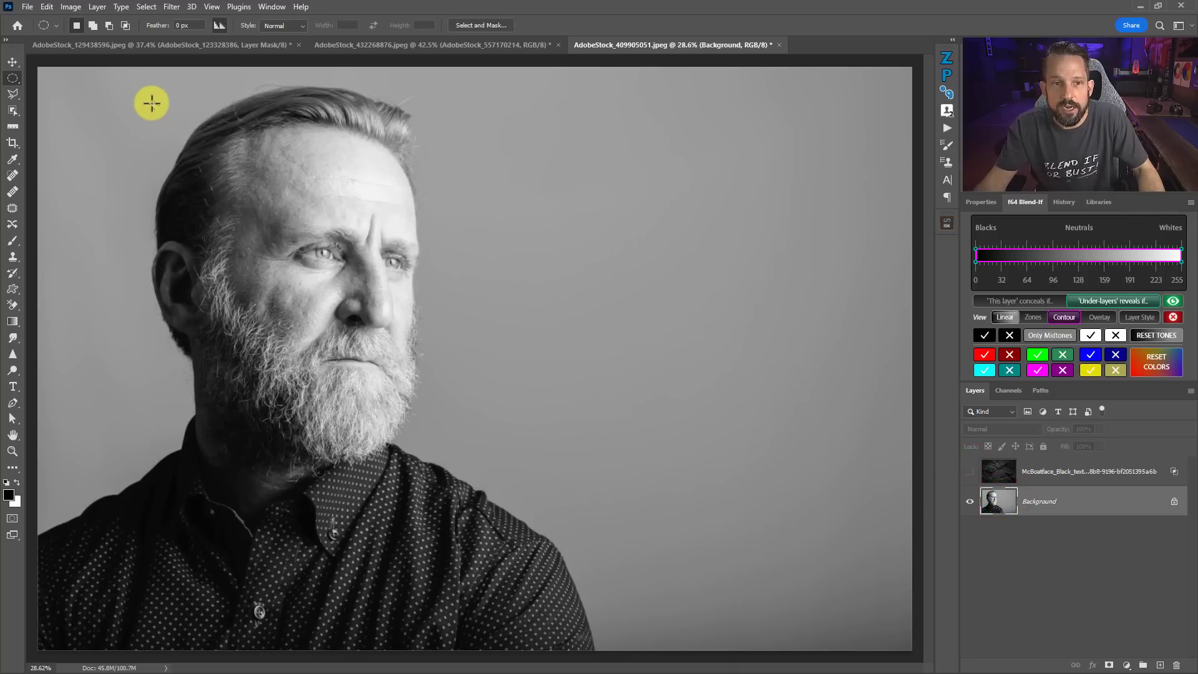
{"action": "left_click", "coordinate": [153, 8]}
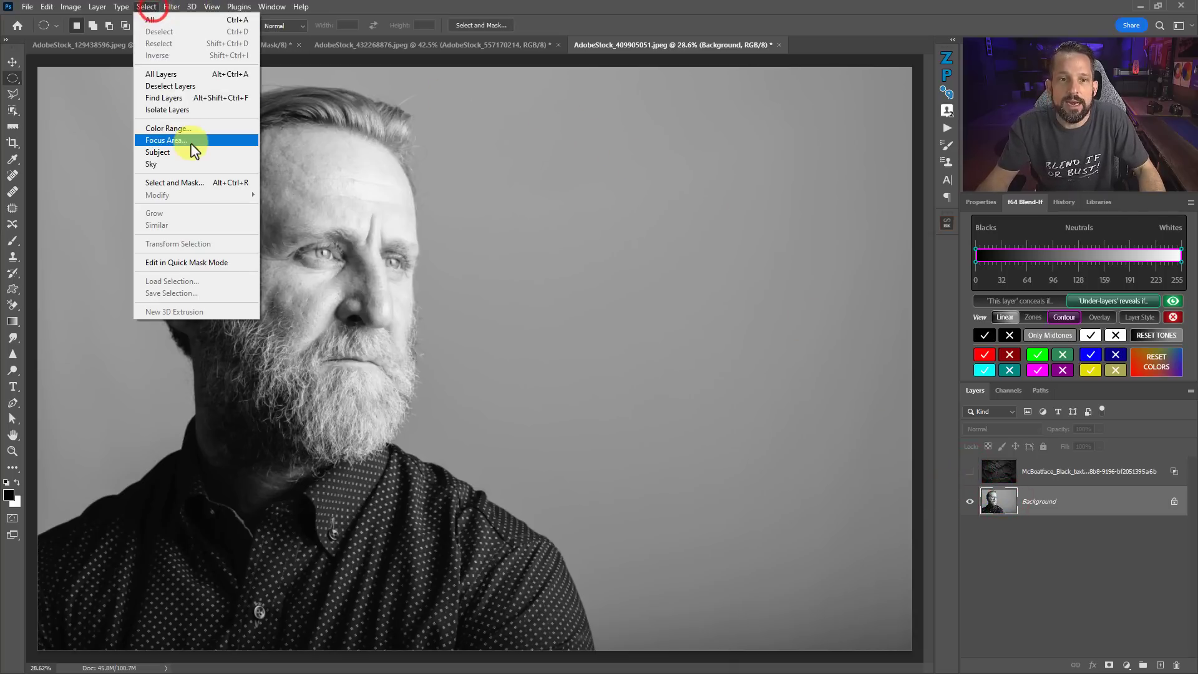
{"action": "left_click", "coordinate": [190, 153]}
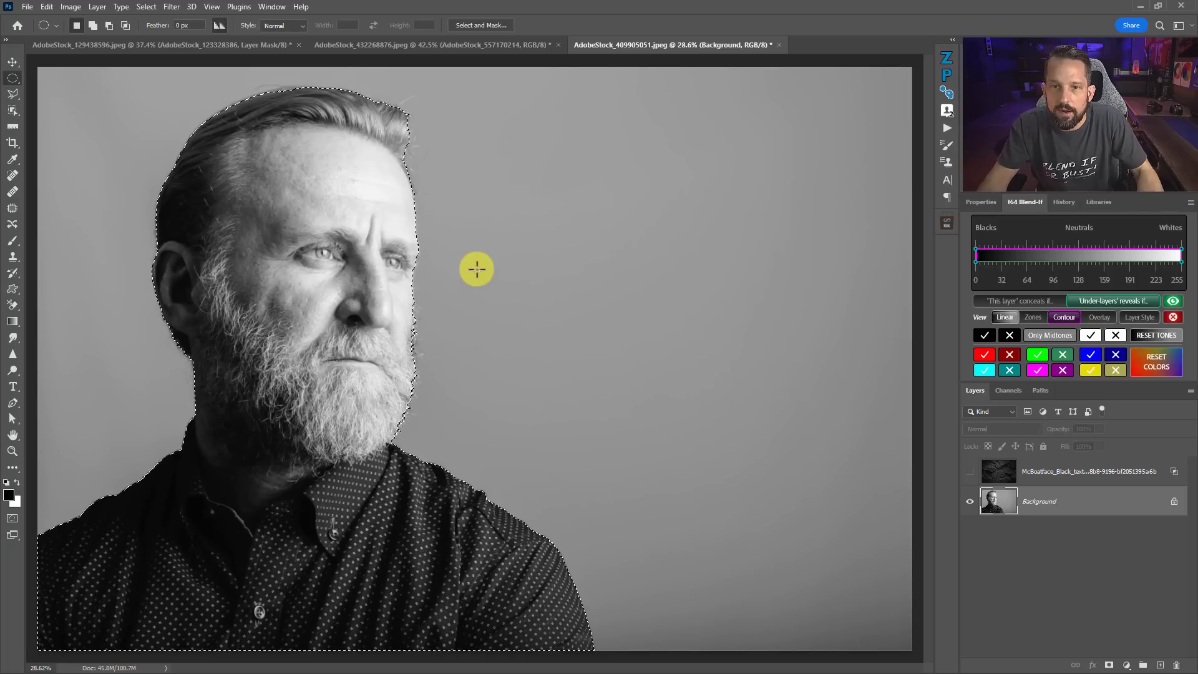
Step: Refine the man's selection in Select and Mask with a 1 px edge detection radius
{"action": "left_click", "coordinate": [489, 28]}
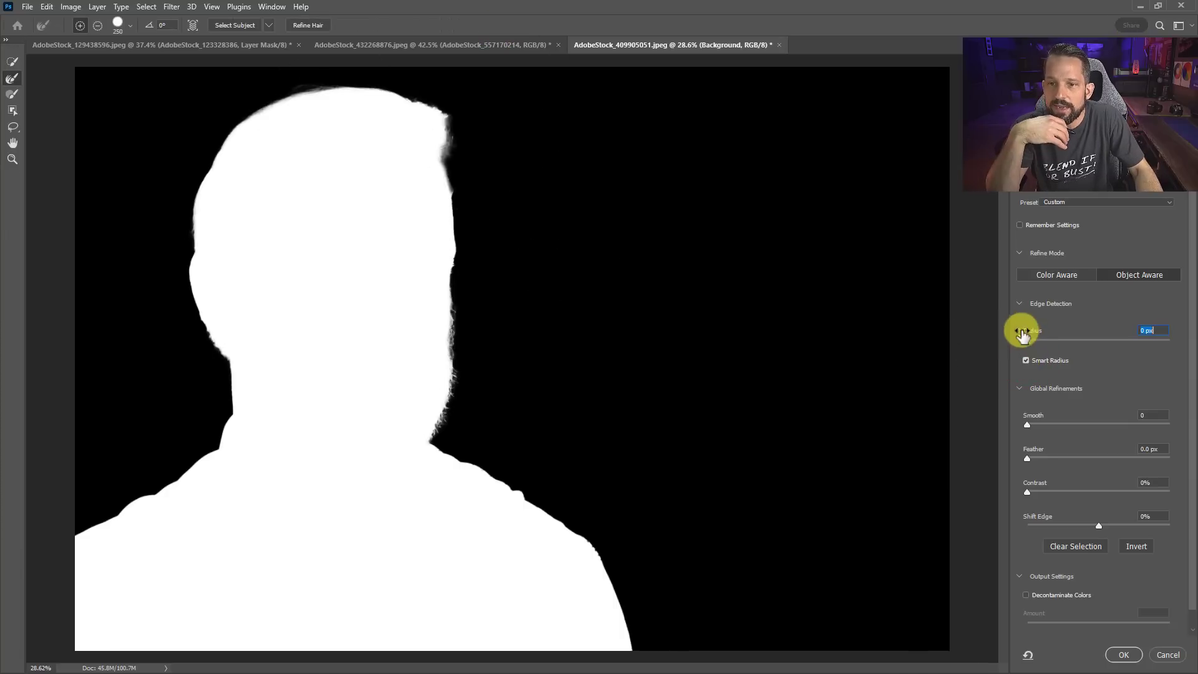
{"action": "left_click", "coordinate": [1028, 339]}
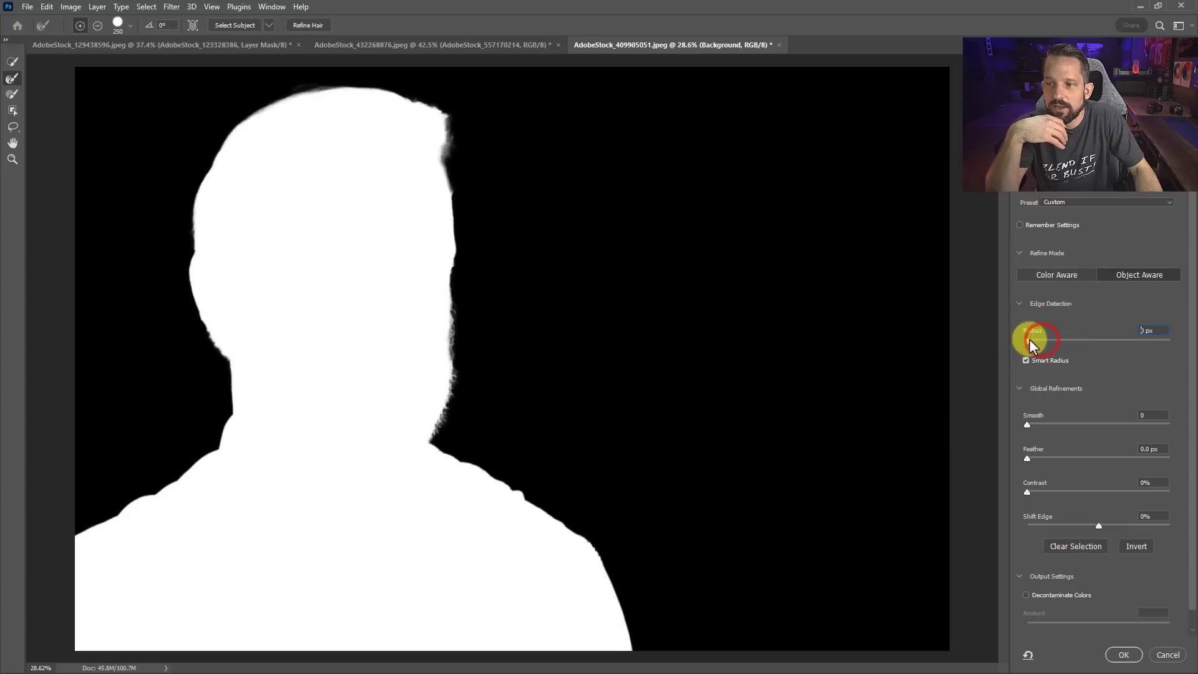
{"action": "left_click_drag", "start_coordinate": [1028, 339], "coordinate": [1032, 340]}
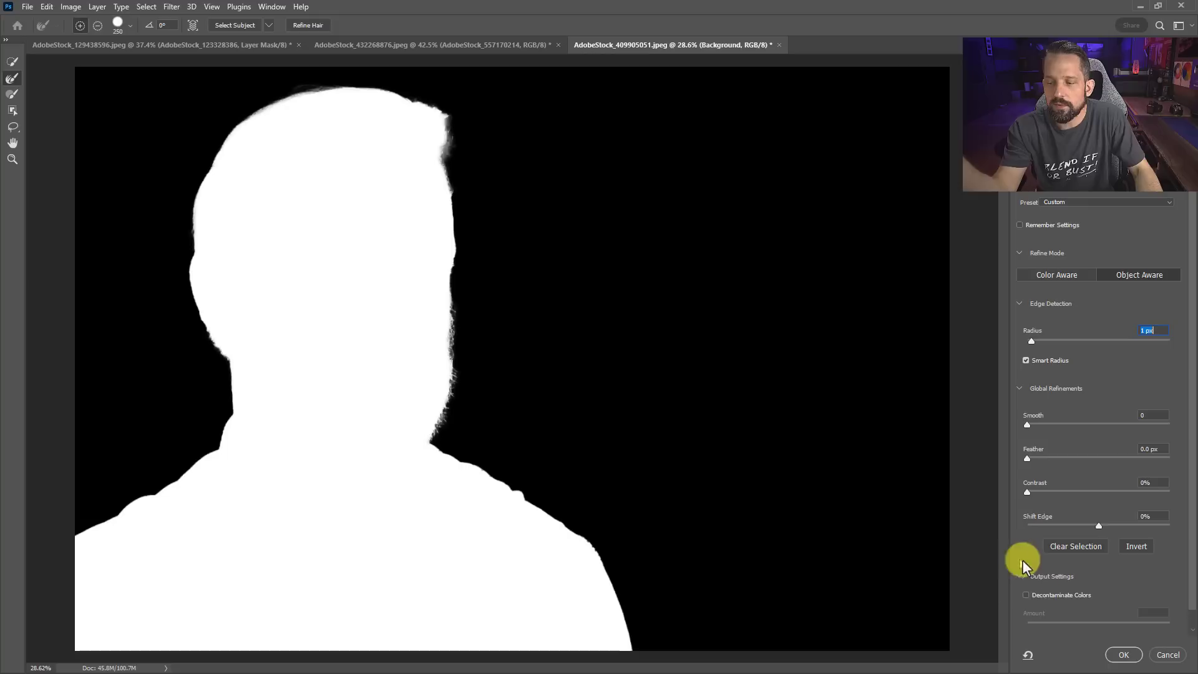
{"action": "left_click", "coordinate": [1122, 652]}
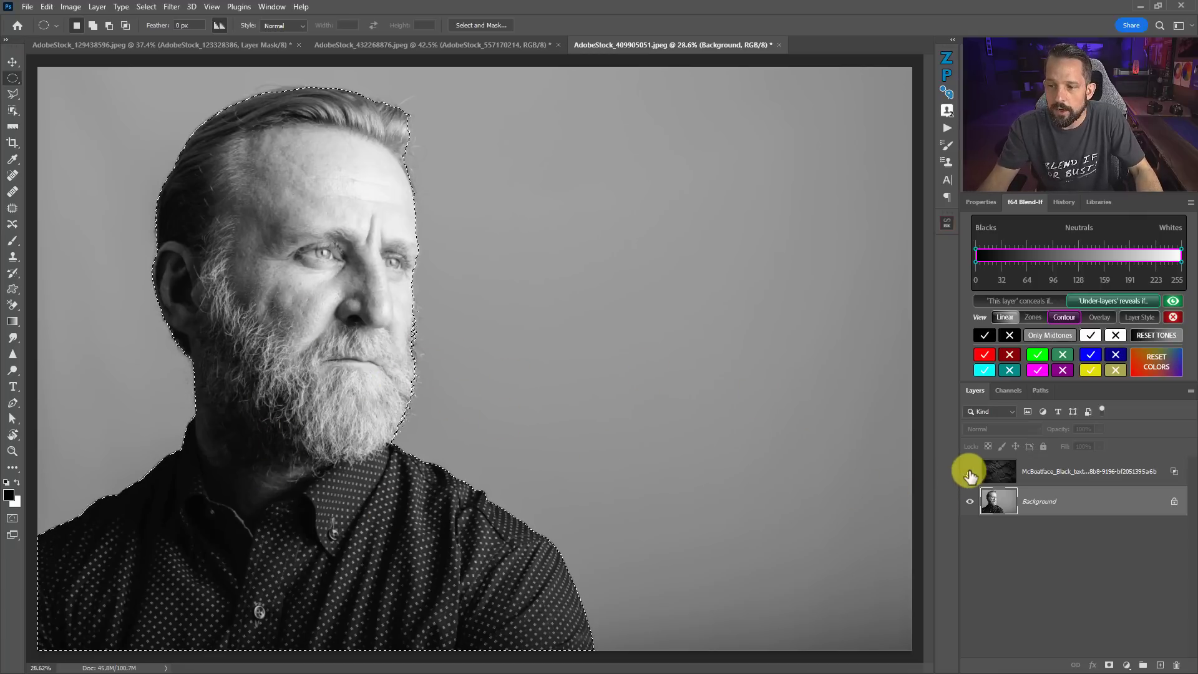
Step: Show the rock texture, mask it off the man, and lower its opacity to about 51%
{"action": "left_click", "coordinate": [970, 472]}
{"action": "left_click", "coordinate": [992, 472]}
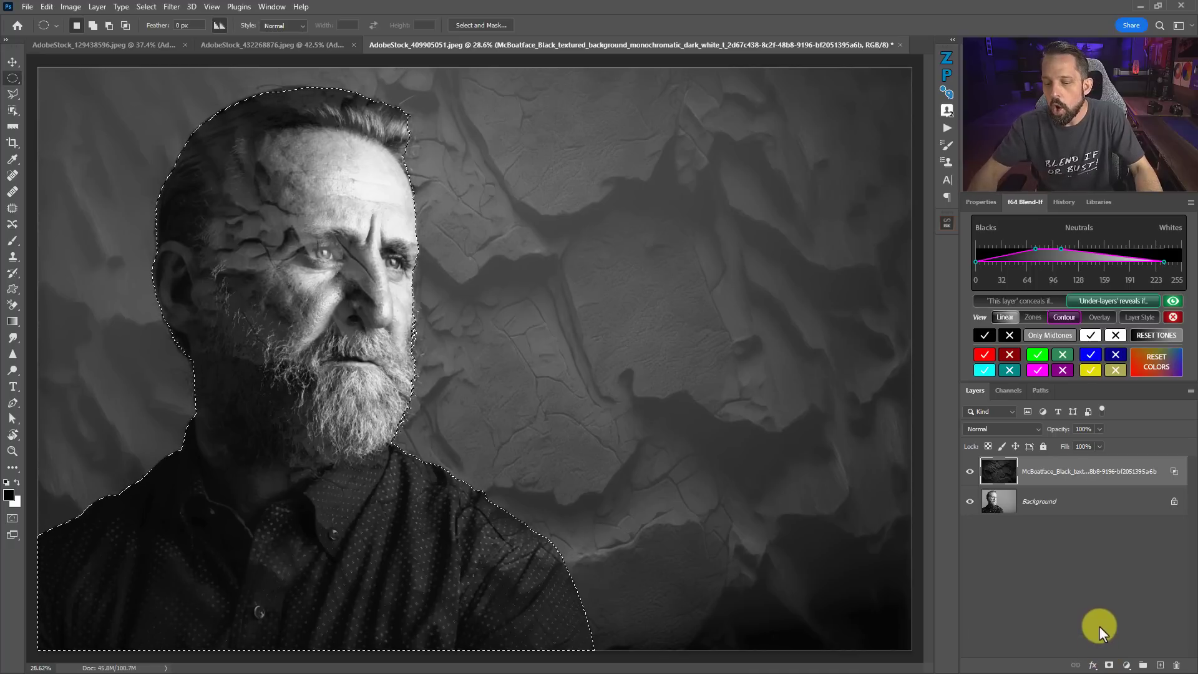
{"action": "left_click", "coordinate": [1109, 662]}
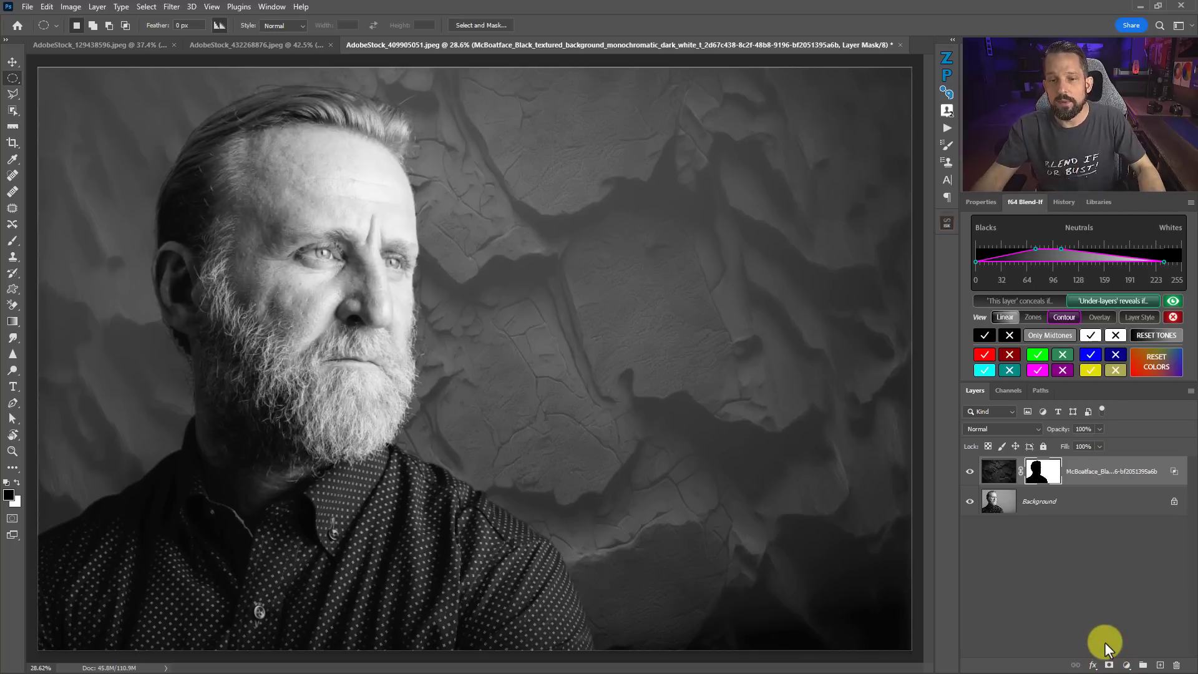
{"action": "left_click", "coordinate": [996, 468]}
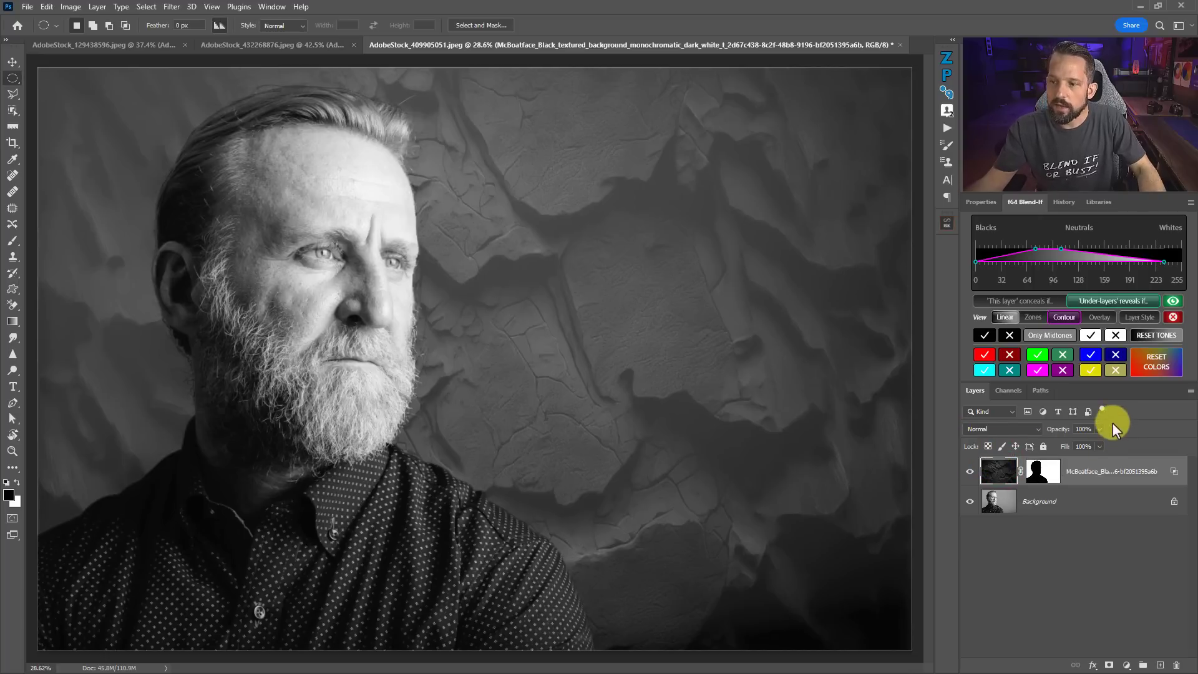
{"action": "left_click_drag", "start_coordinate": [1100, 429], "coordinate": [1069, 437]}
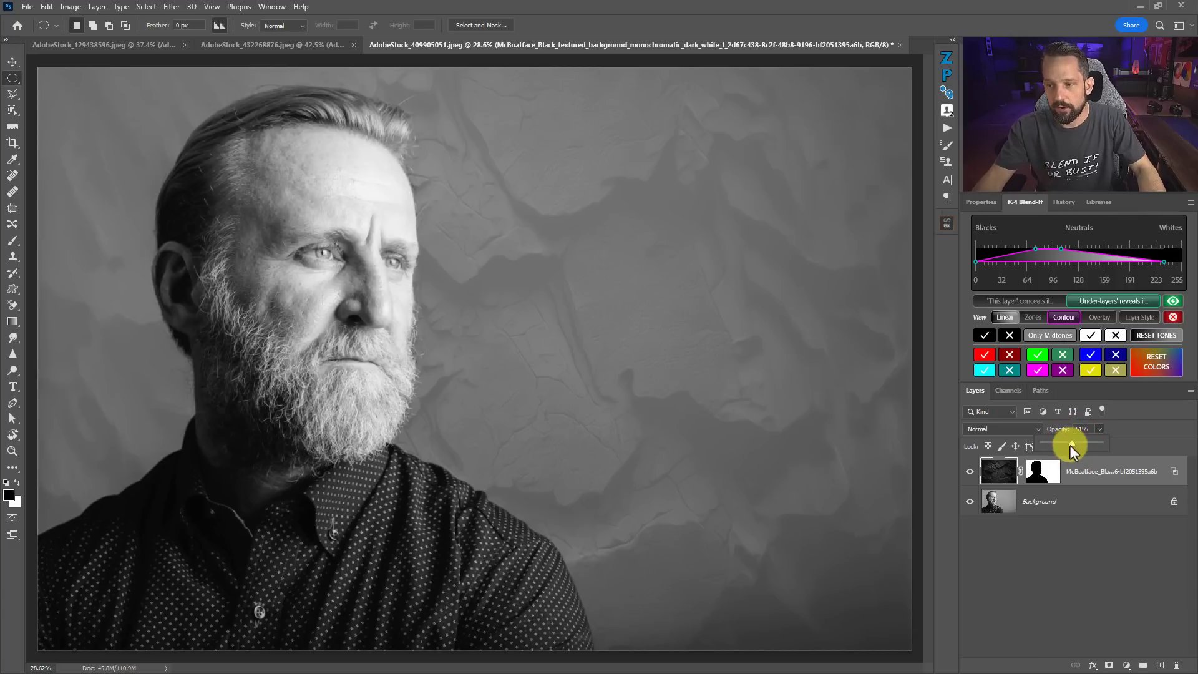